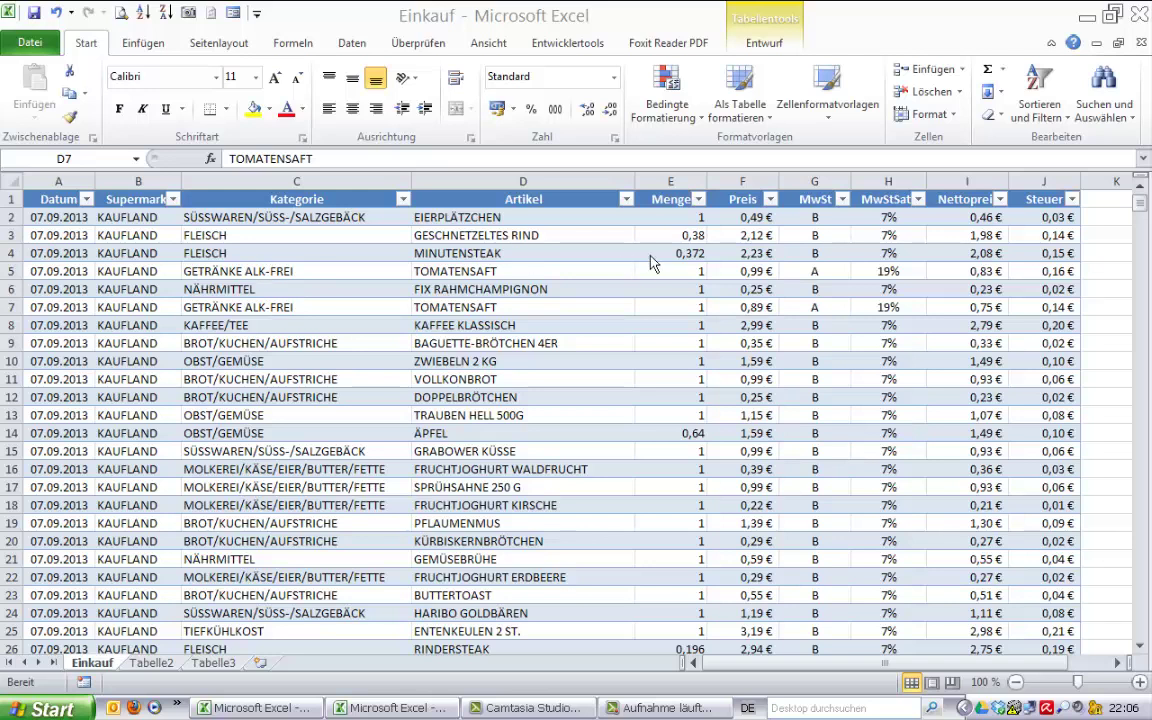
# Look over the Einkauf data and its Artikel filter, then close the Einkauf workbook
pyautogui.scroll(-7, 660, 290)
pyautogui.scroll(7, 656, 302)
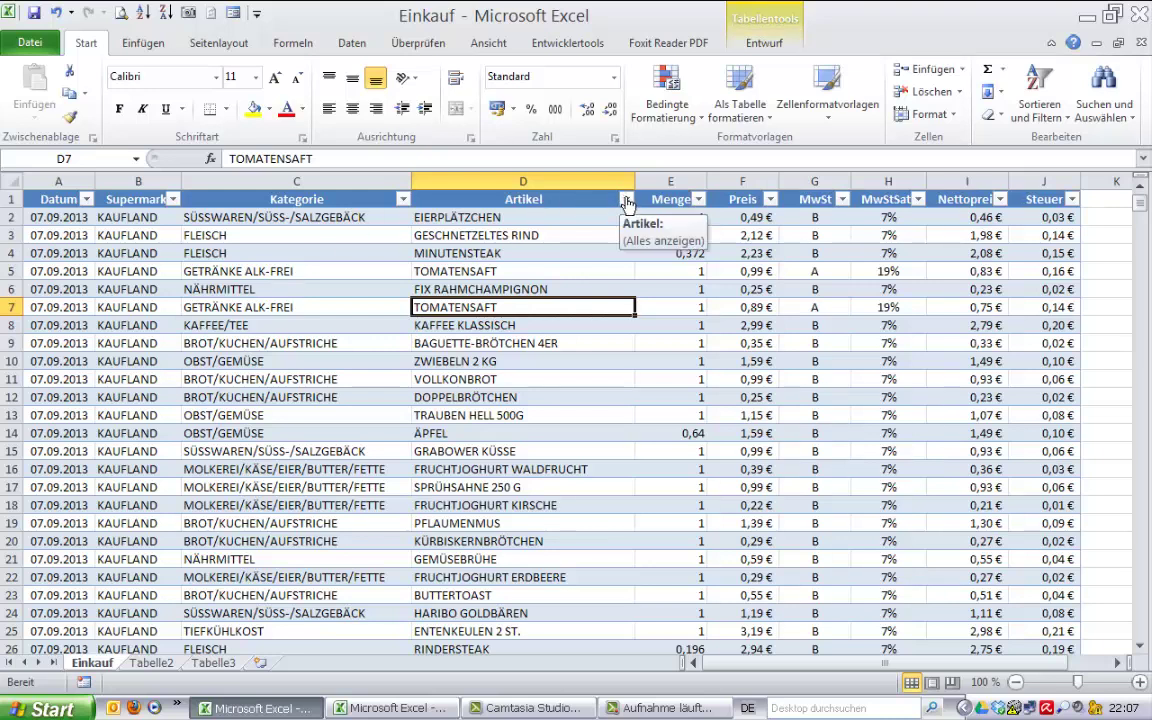
pyautogui.click(626, 200)
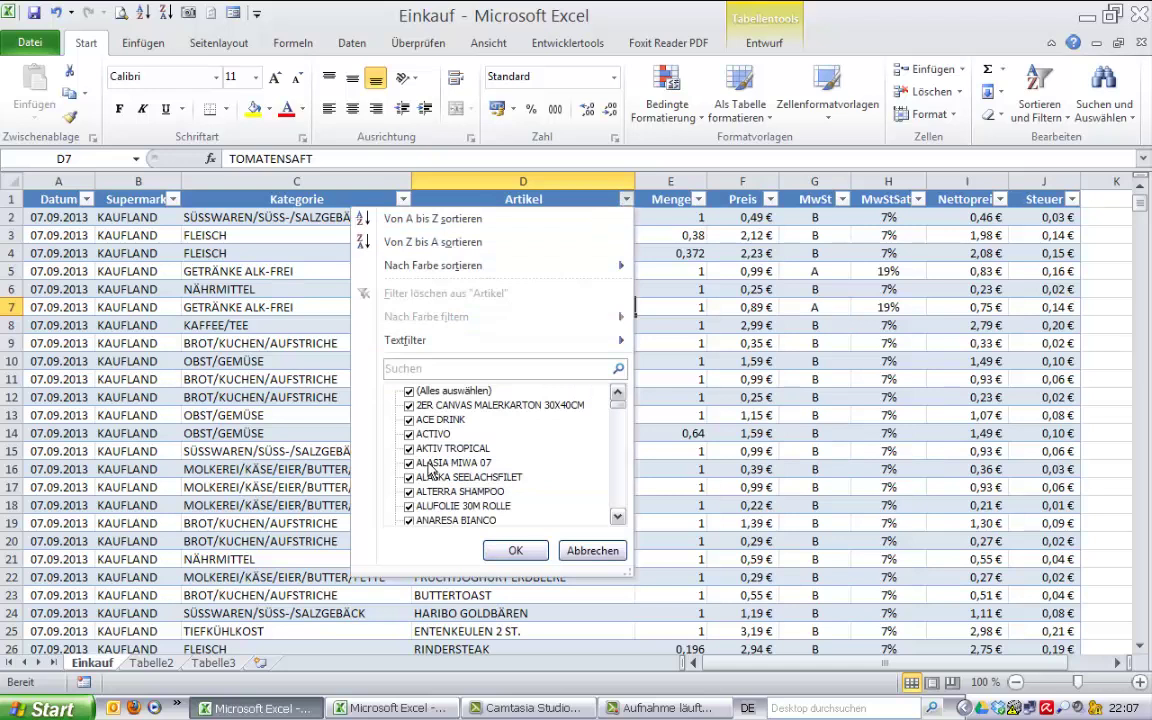
pyautogui.moveTo(405, 340)
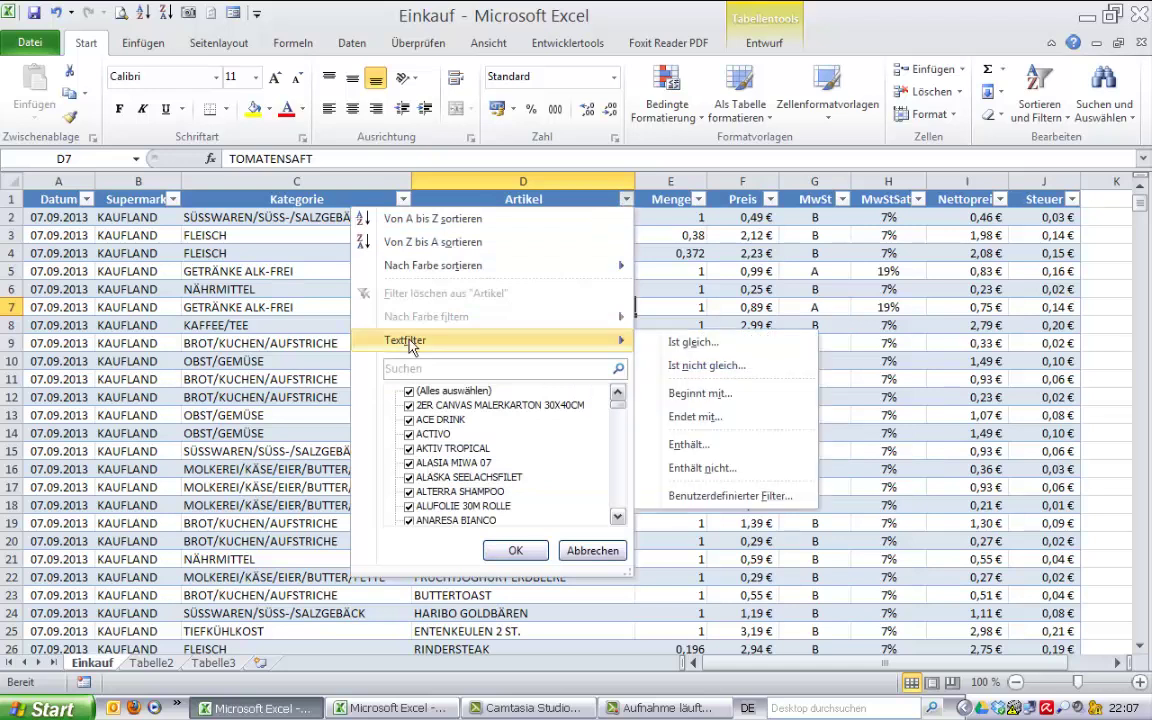
pyautogui.click(291, 307)
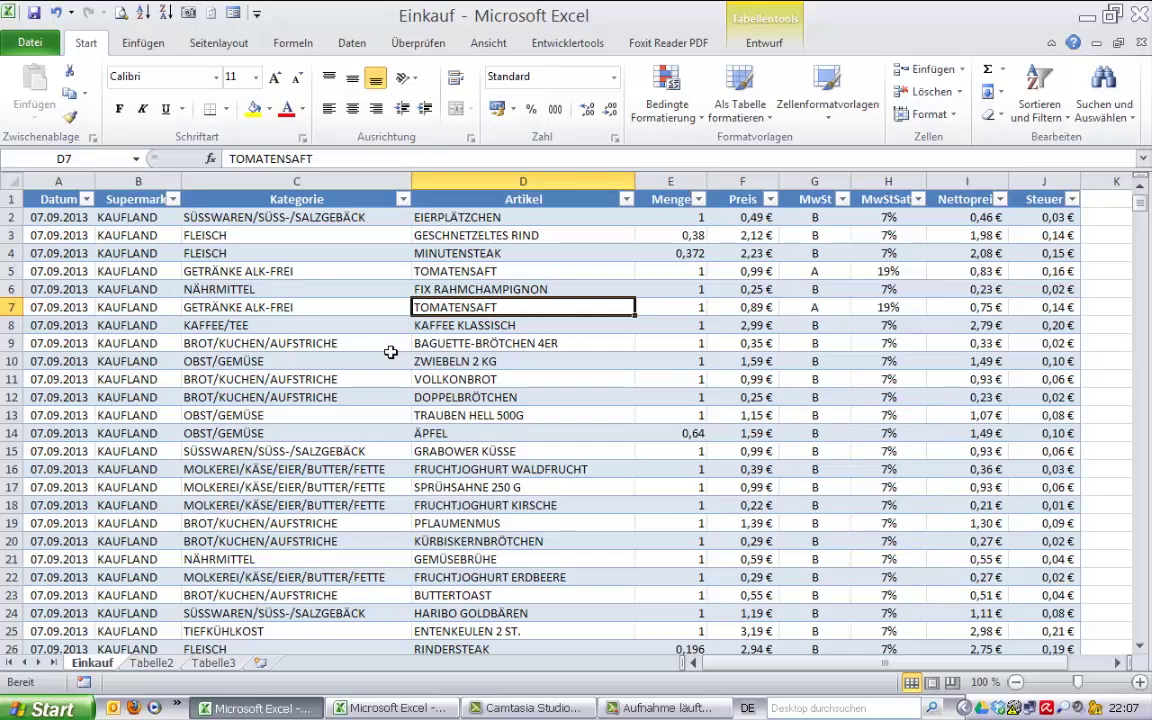
pyautogui.hotkey('ctrl', 'w')
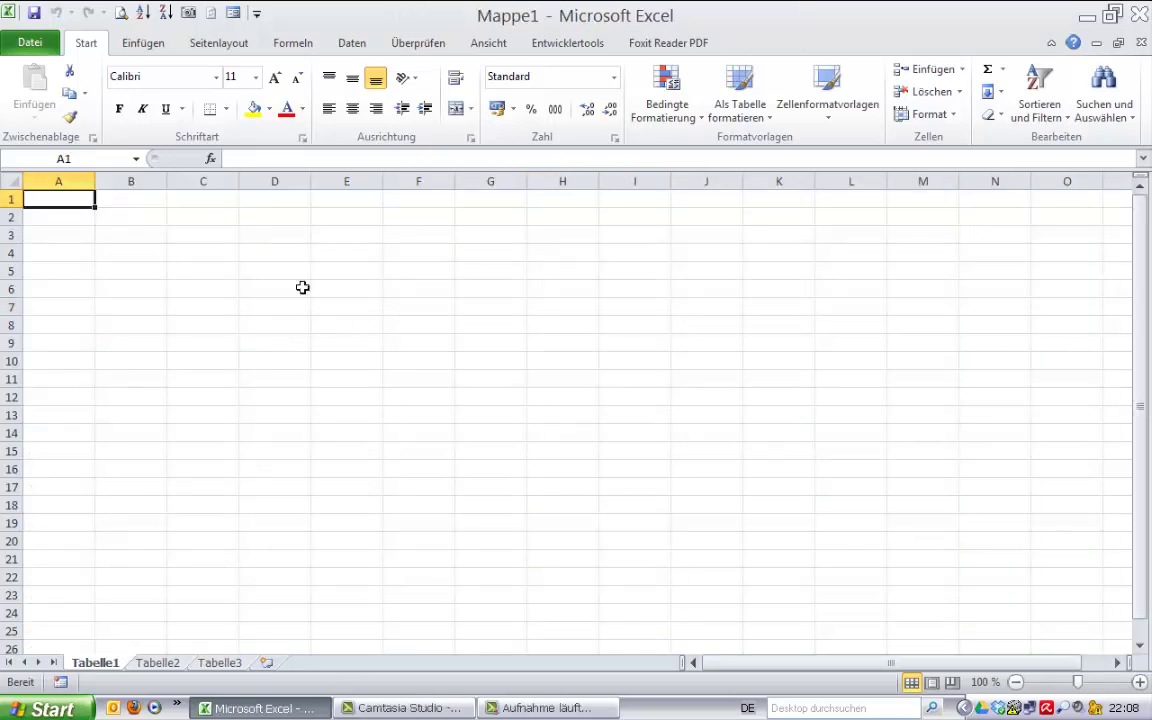
# In the new workbook, label C1 'Artikel eingeben:' and fit column C to it
pyautogui.click(215, 200)
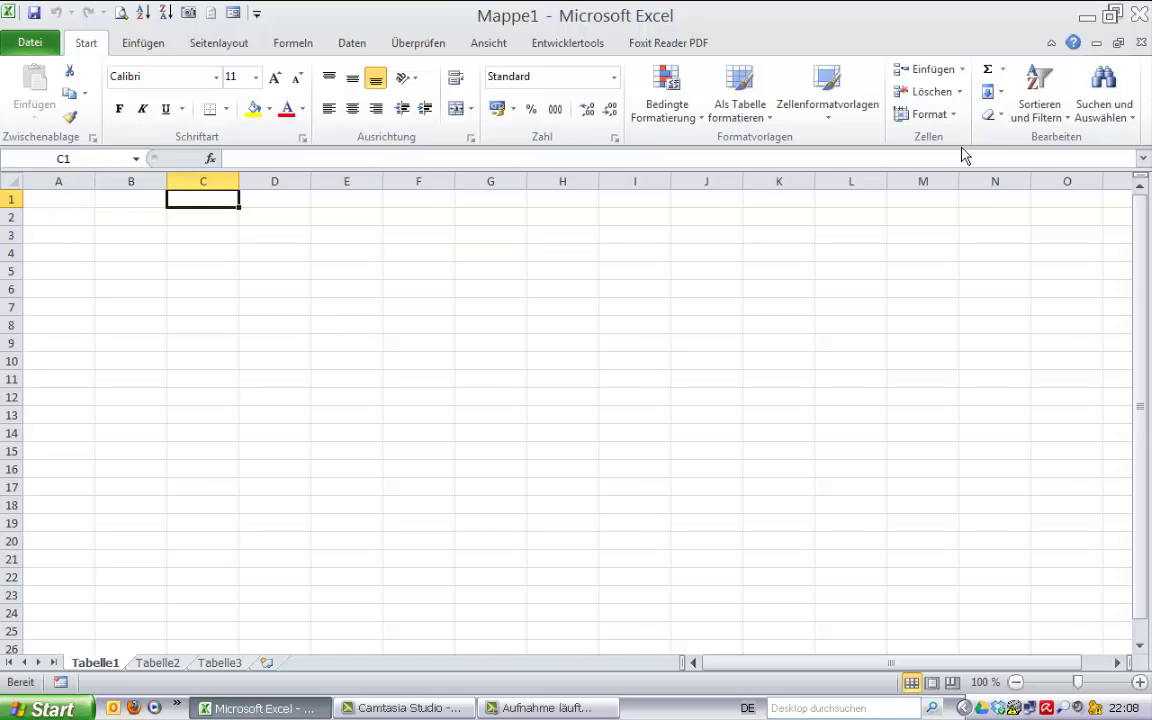
pyautogui.write('Artikel eingeben:')
pyautogui.press('Tab')
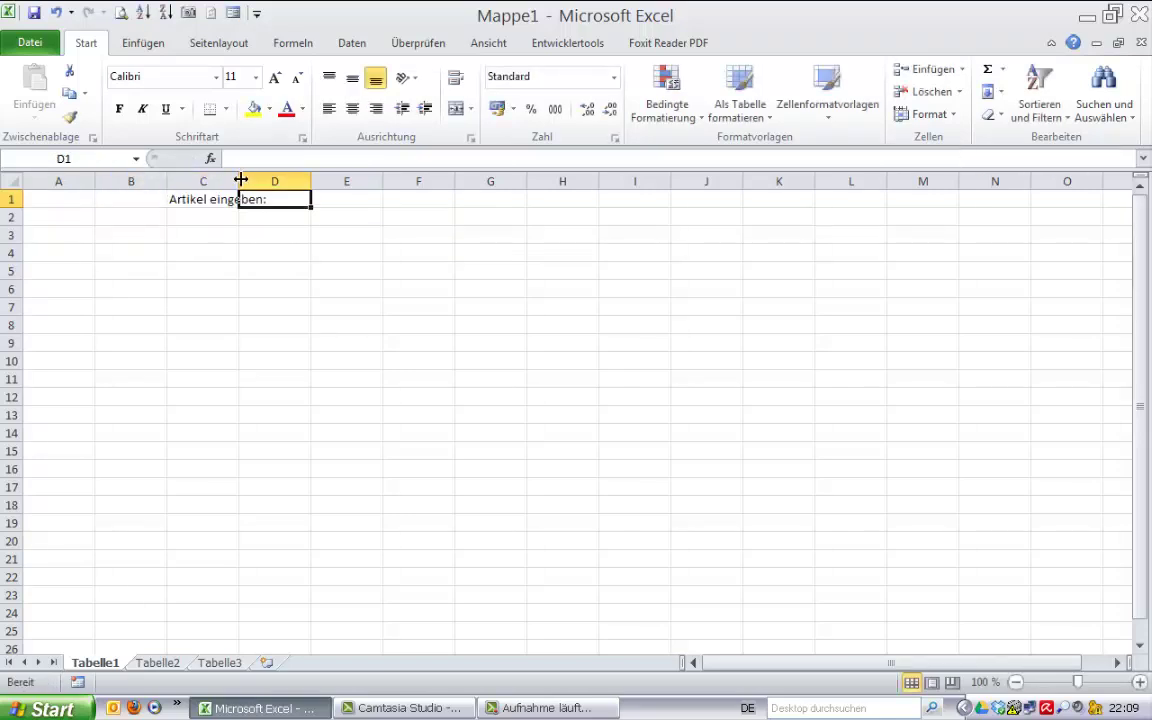
pyautogui.doubleClick(240, 180)
# Style D1 as Eingabe and C1 as Akzent1, and widen column D
pyautogui.click(827, 95)
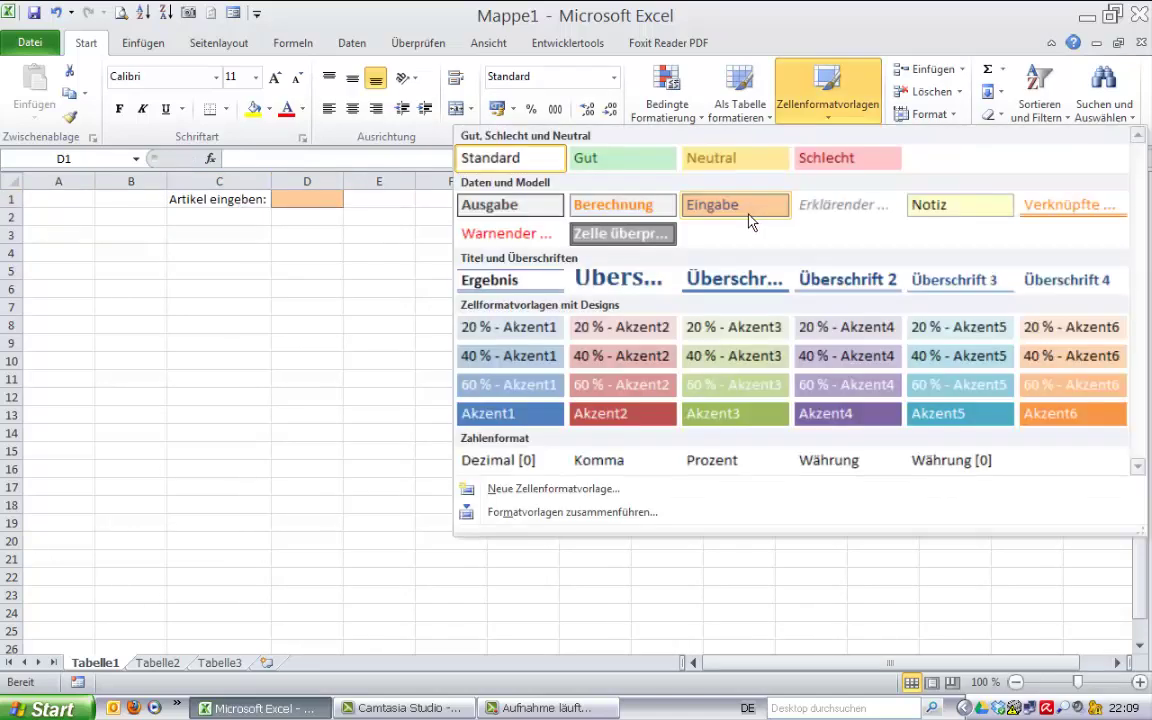
pyautogui.click(740, 206)
pyautogui.click(192, 202)
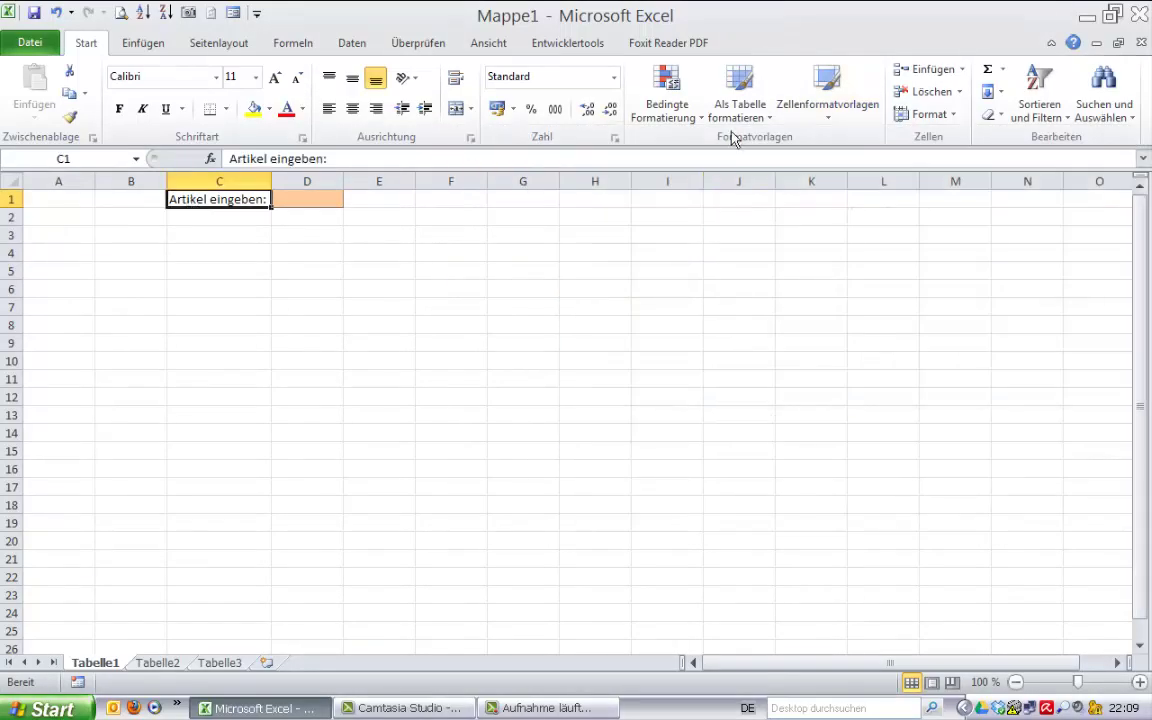
pyautogui.click(828, 110)
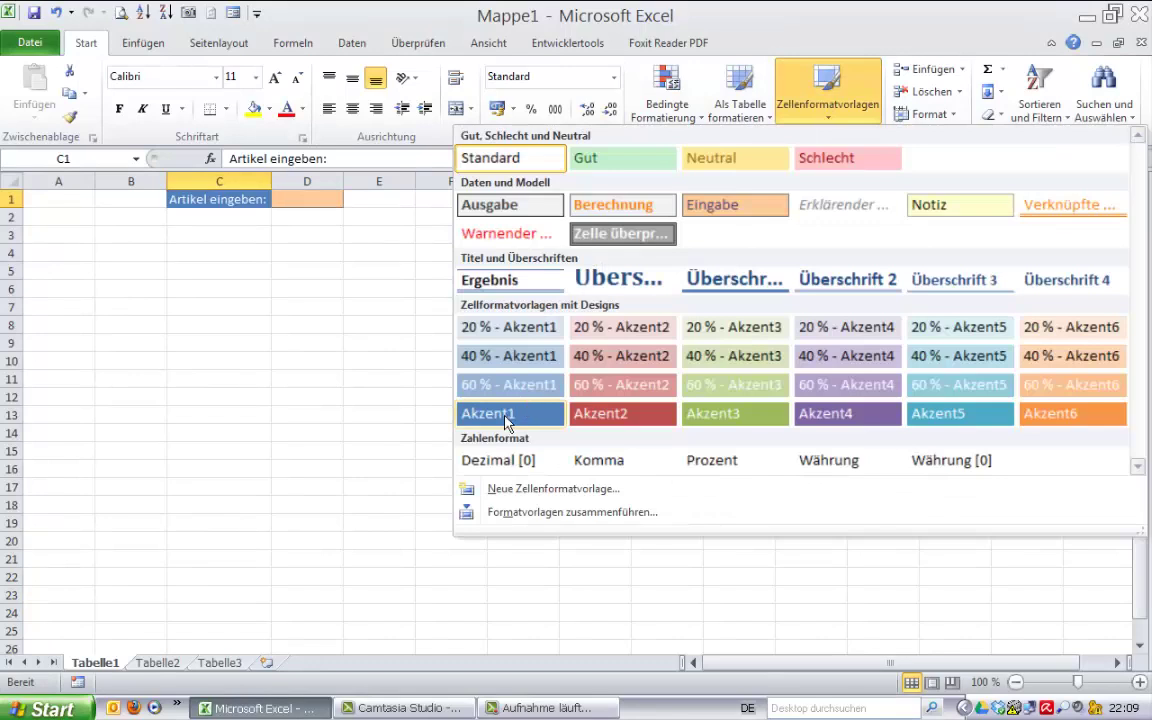
pyautogui.click(508, 413)
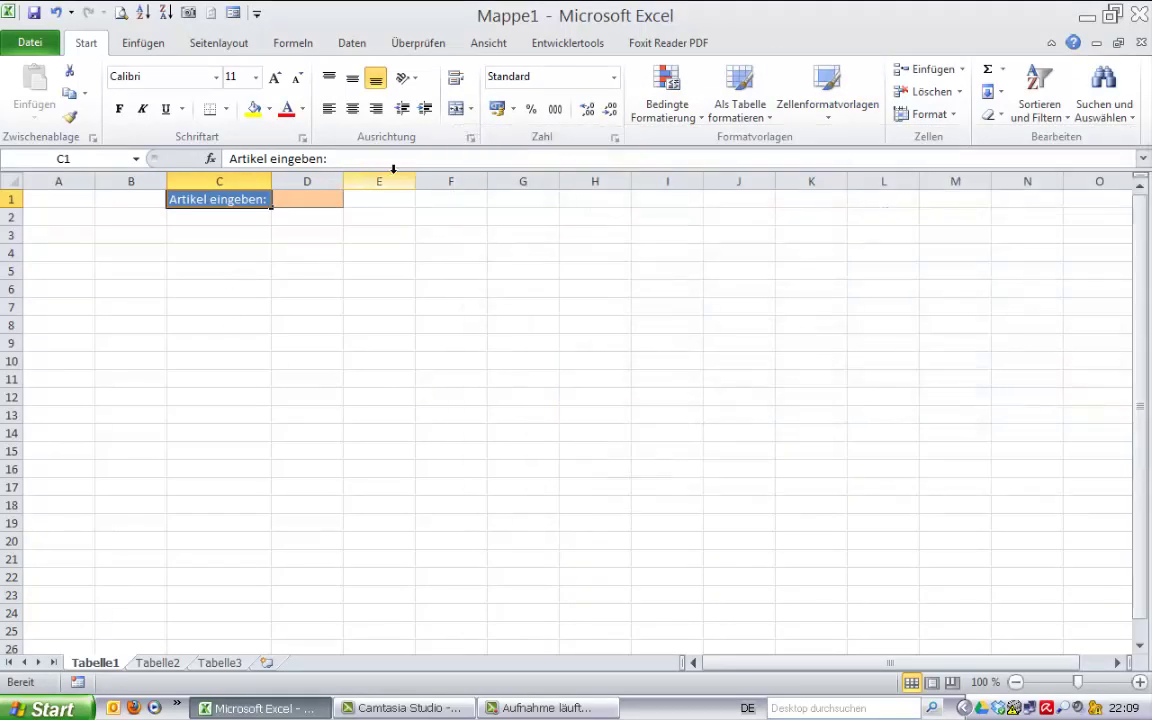
pyautogui.moveTo(343, 181); pyautogui.dragTo(415, 181)
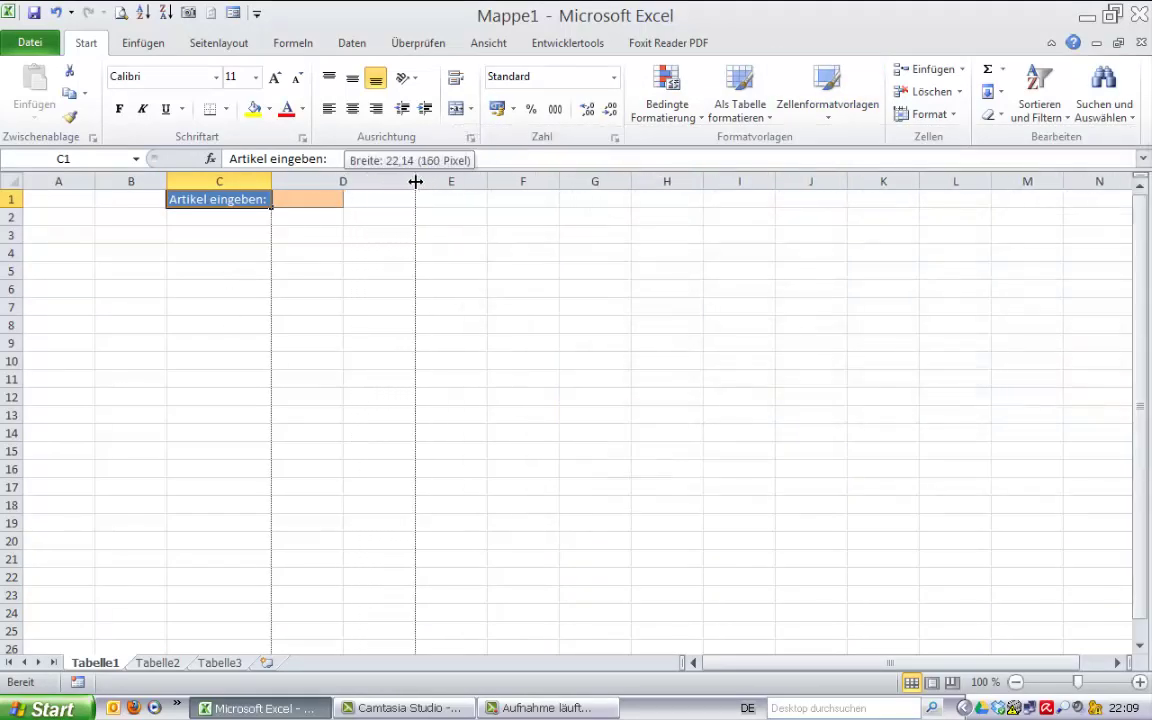
pyautogui.click(59, 236)
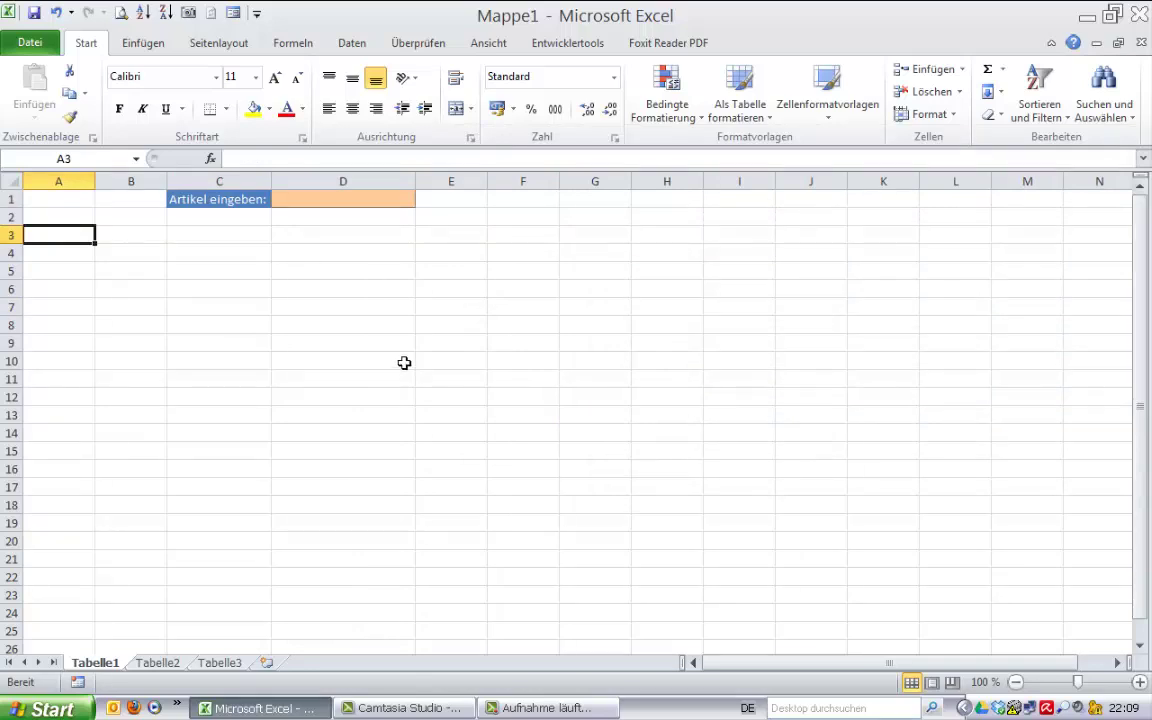
# Start an external data import via Aus anderen Quellen > Von Microsoft Query
pyautogui.click(355, 45)
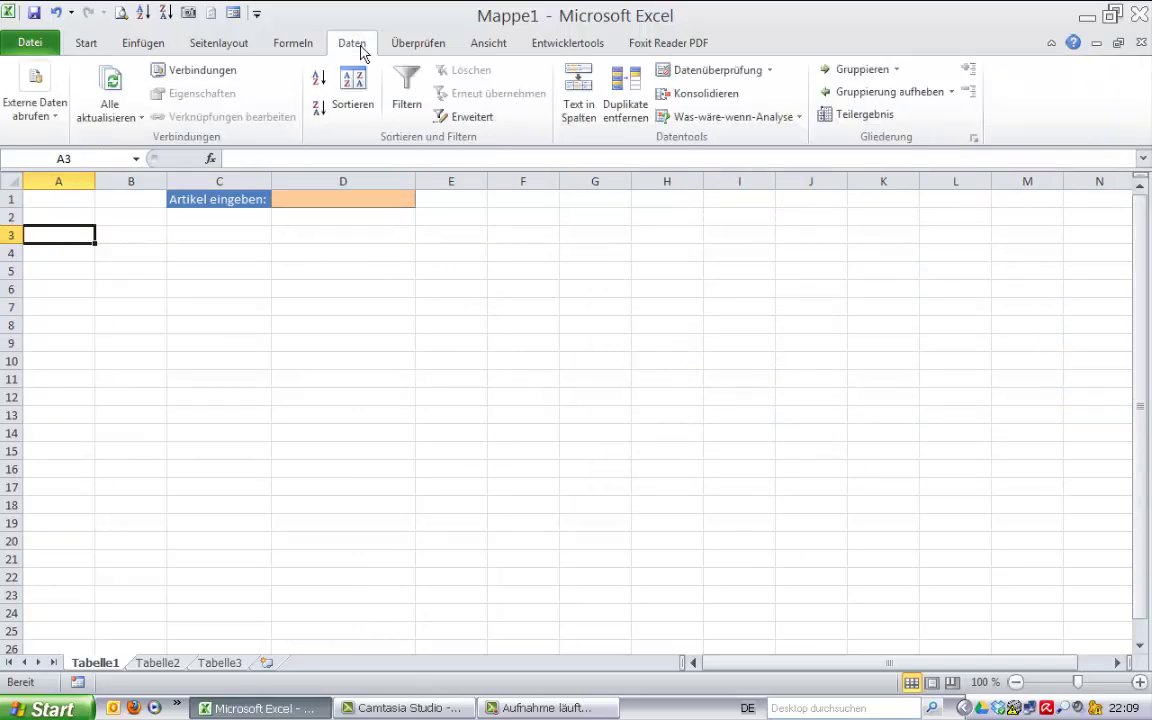
pyautogui.click(40, 112)
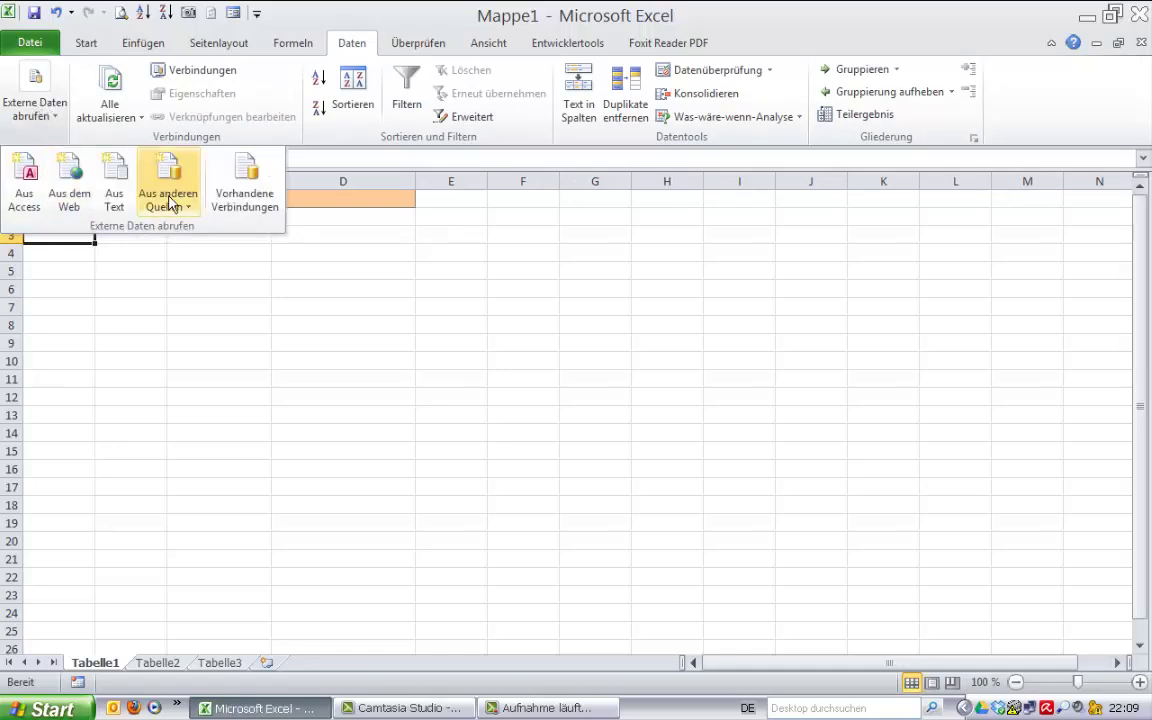
pyautogui.click(170, 204)
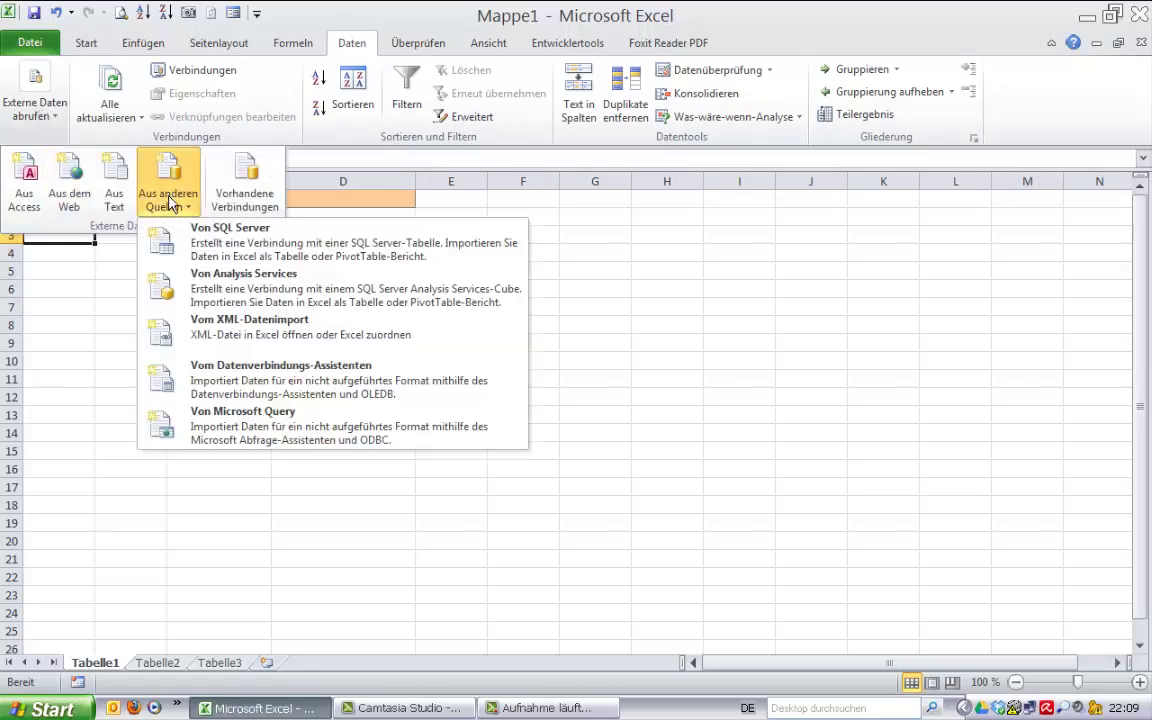
pyautogui.click(237, 429)
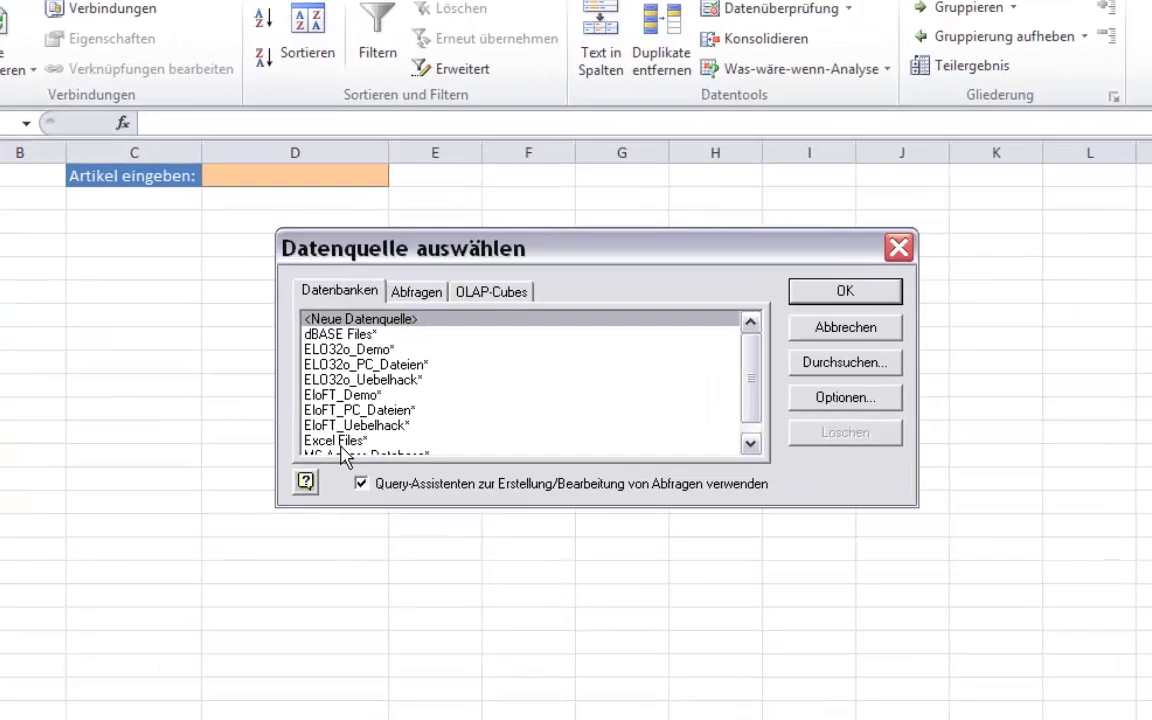
# Choose Excel Files* as the data source and Einkauf.xlsx as the workbook
pyautogui.click(660, 403)
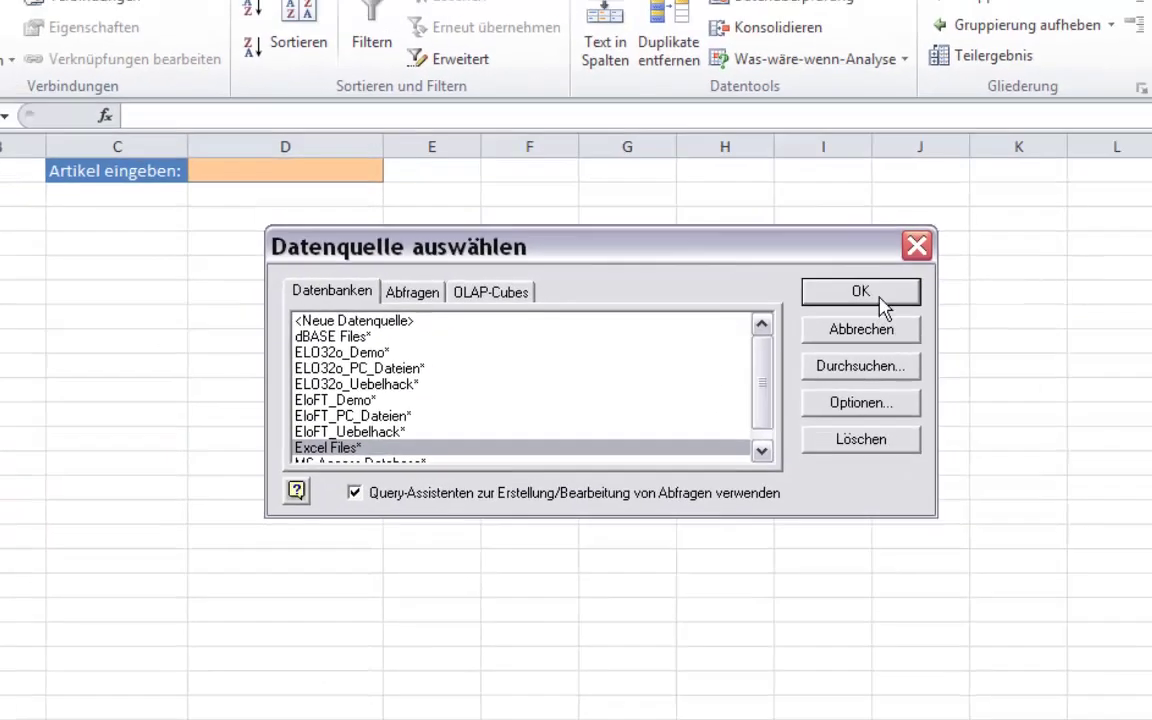
pyautogui.click(923, 293)
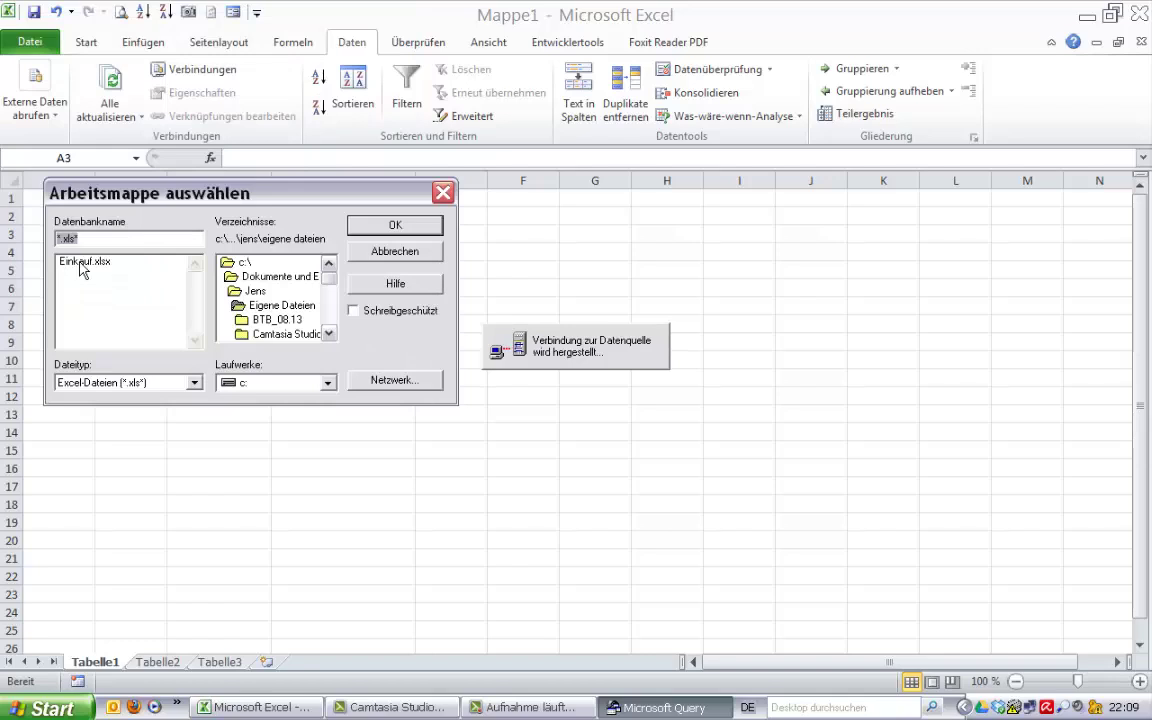
pyautogui.click(72, 261)
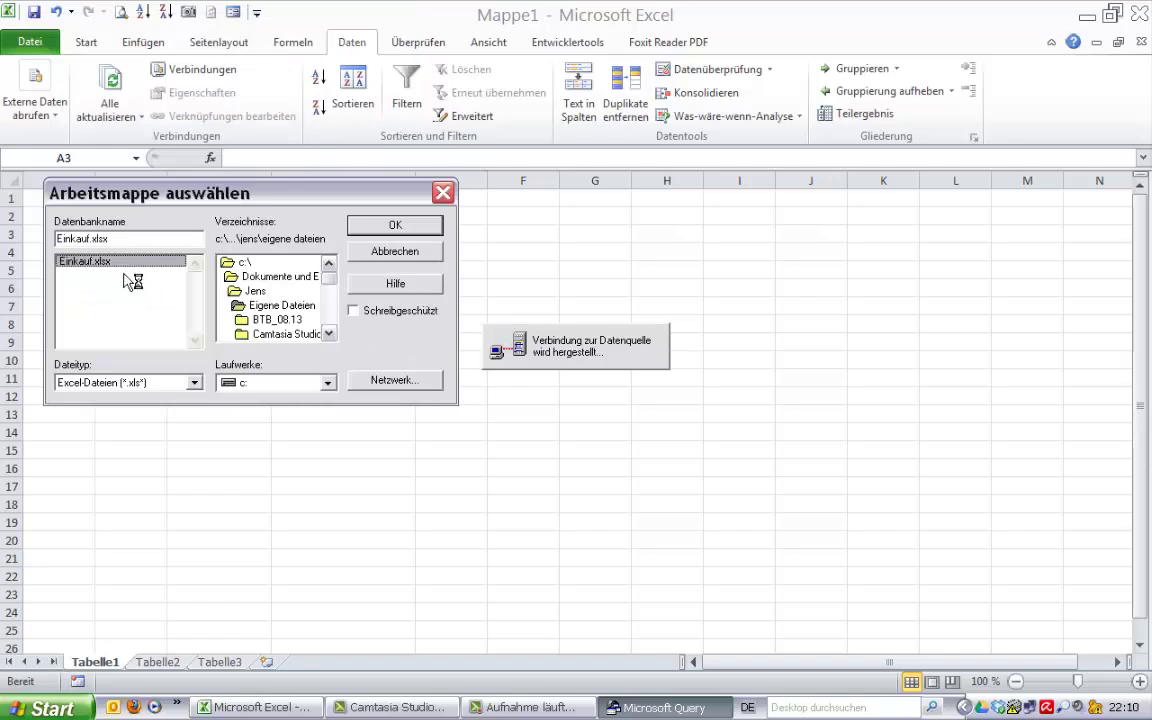
pyautogui.click(343, 226)
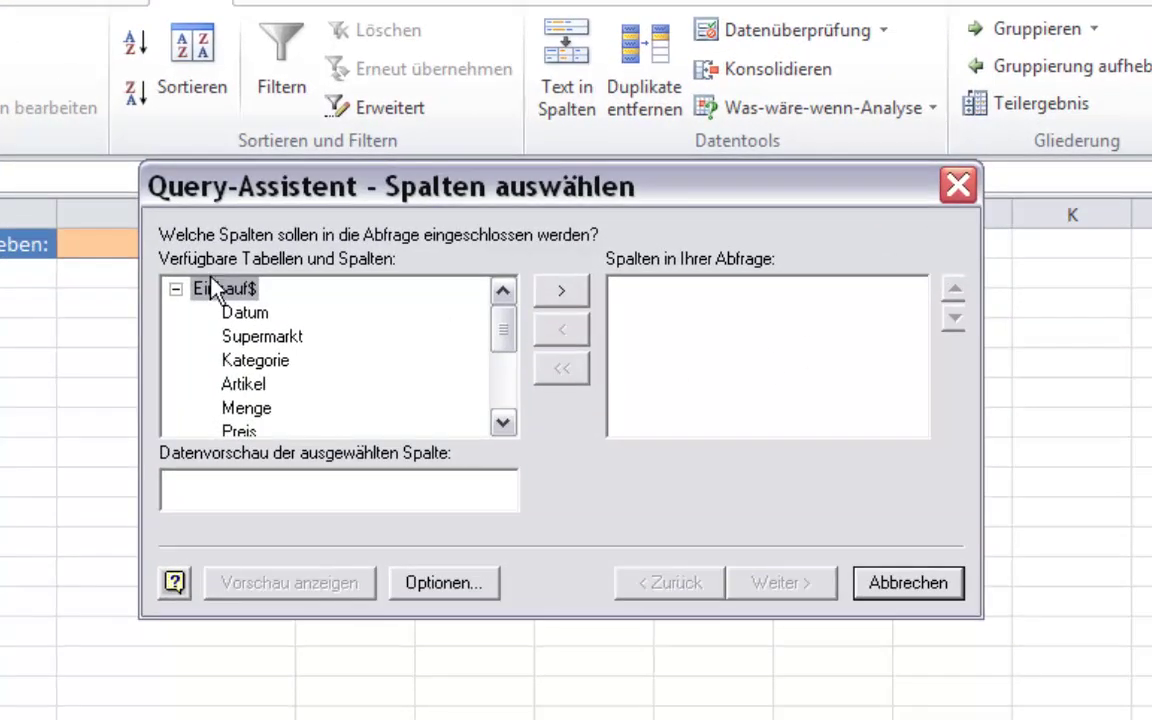
# Add all Einkauf$ columns, skip filter and sort, and finish to edit in Microsoft Query
pyautogui.click(561, 291)
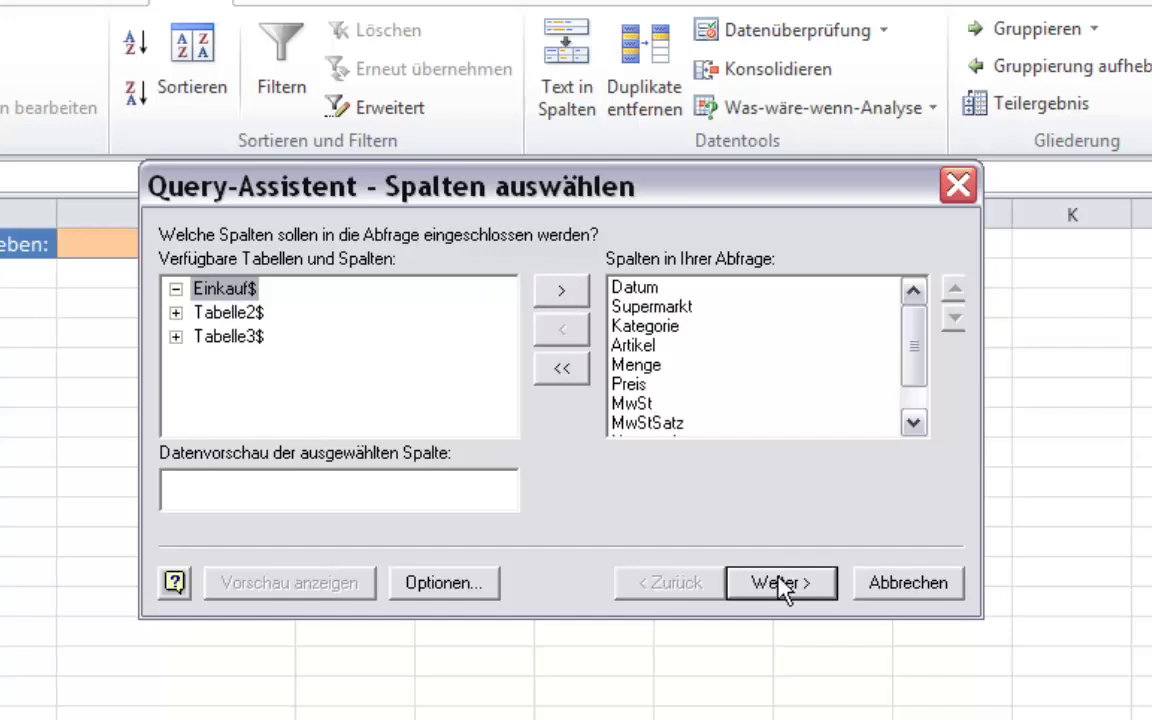
pyautogui.click(780, 582)
pyautogui.click(780, 582)
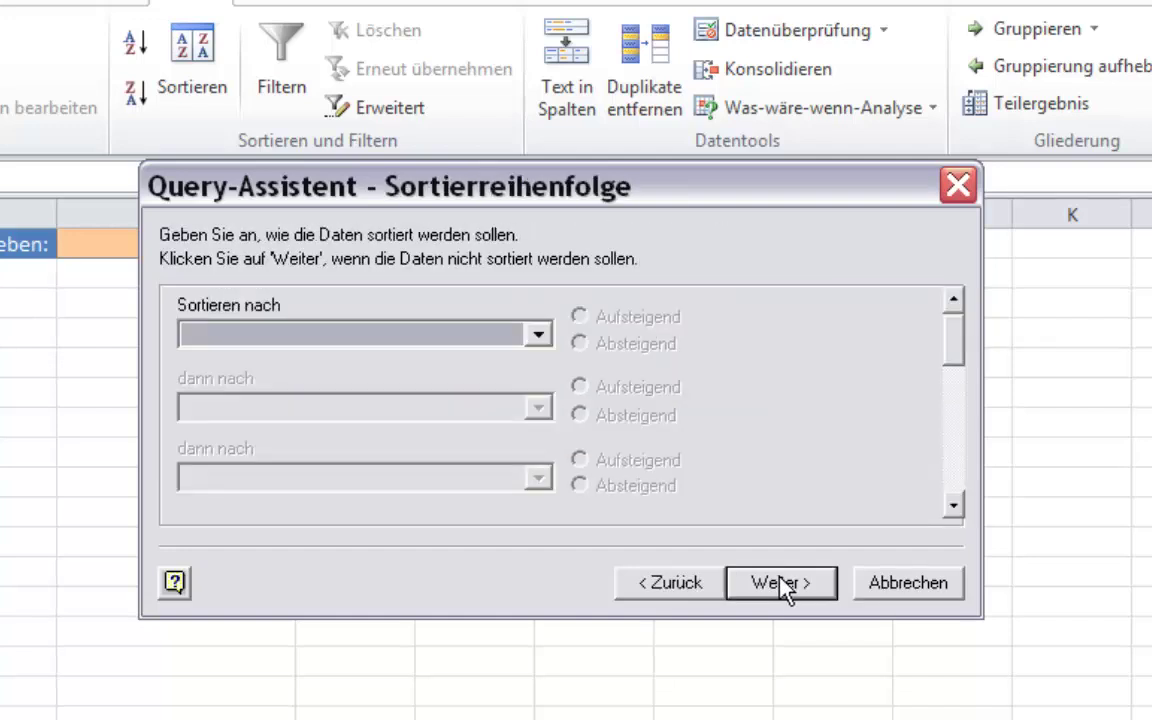
pyautogui.click(780, 582)
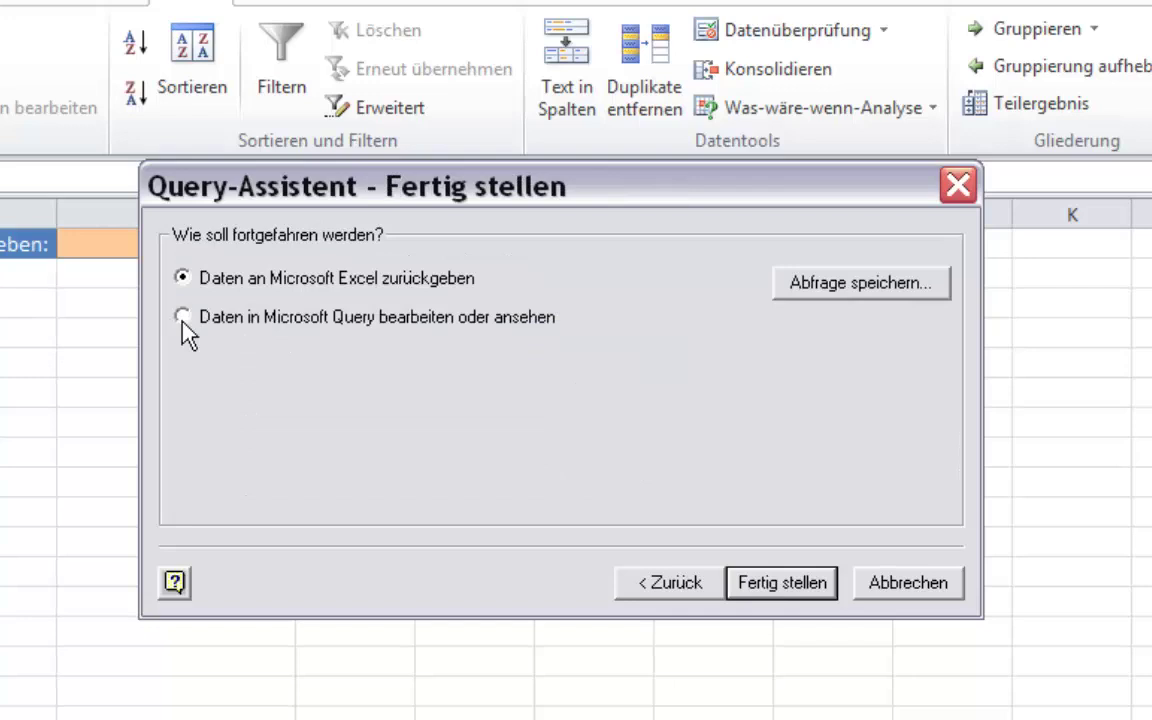
pyautogui.click(182, 317)
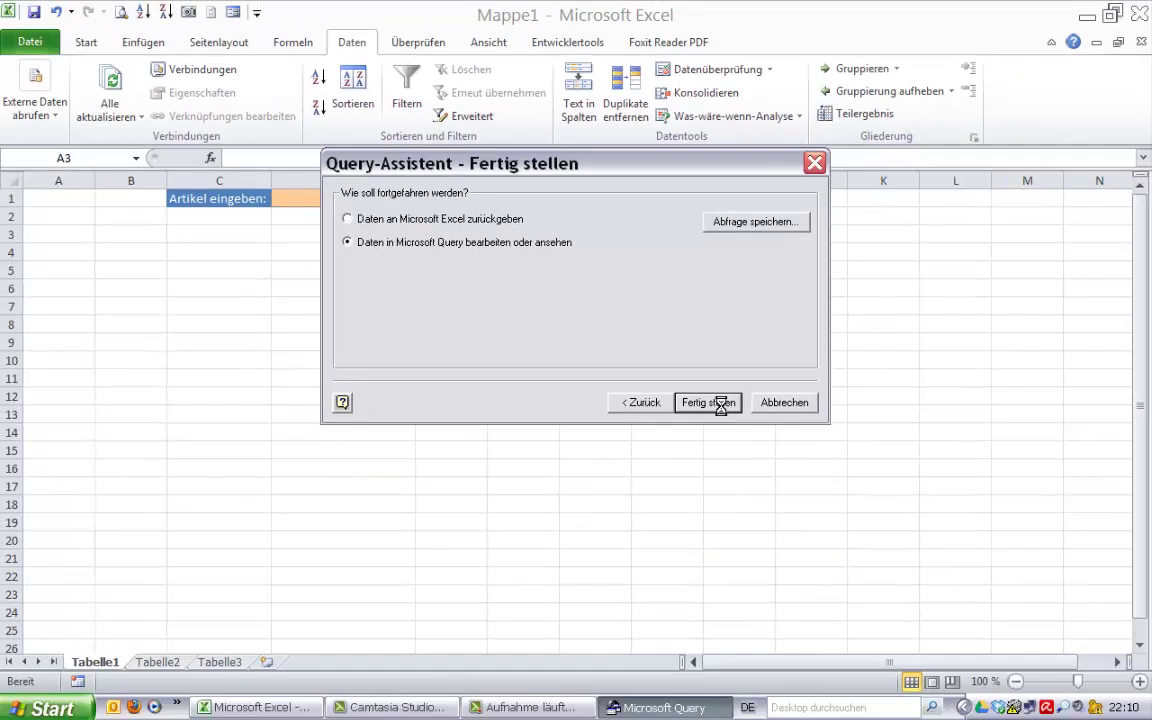
pyautogui.click(760, 528)
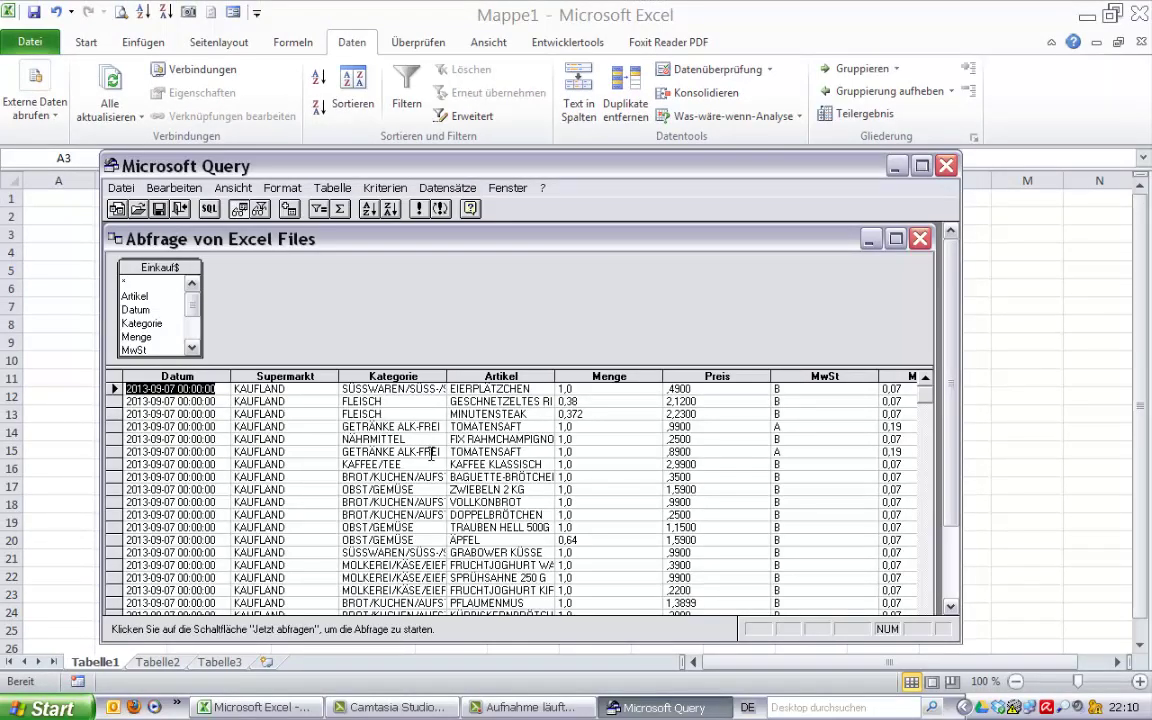
# Show the criteria grid and set Artikel as the first criteria field
pyautogui.click(259, 210)
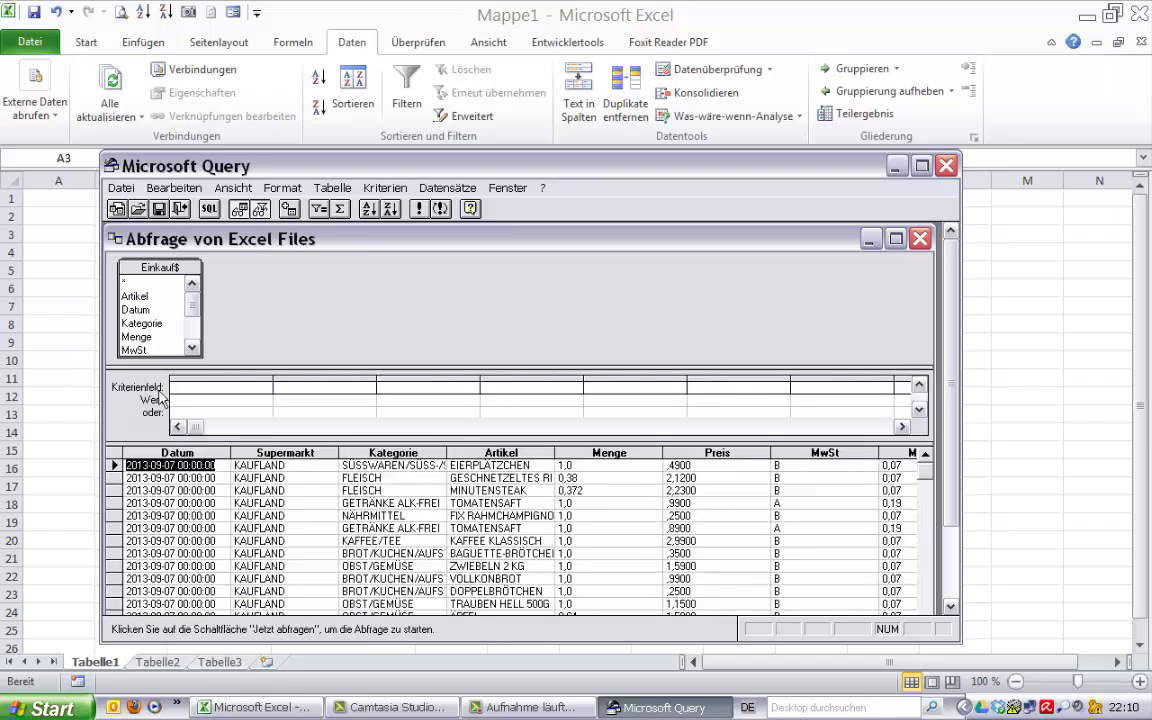
pyautogui.click(262, 388)
pyautogui.click(190, 401)
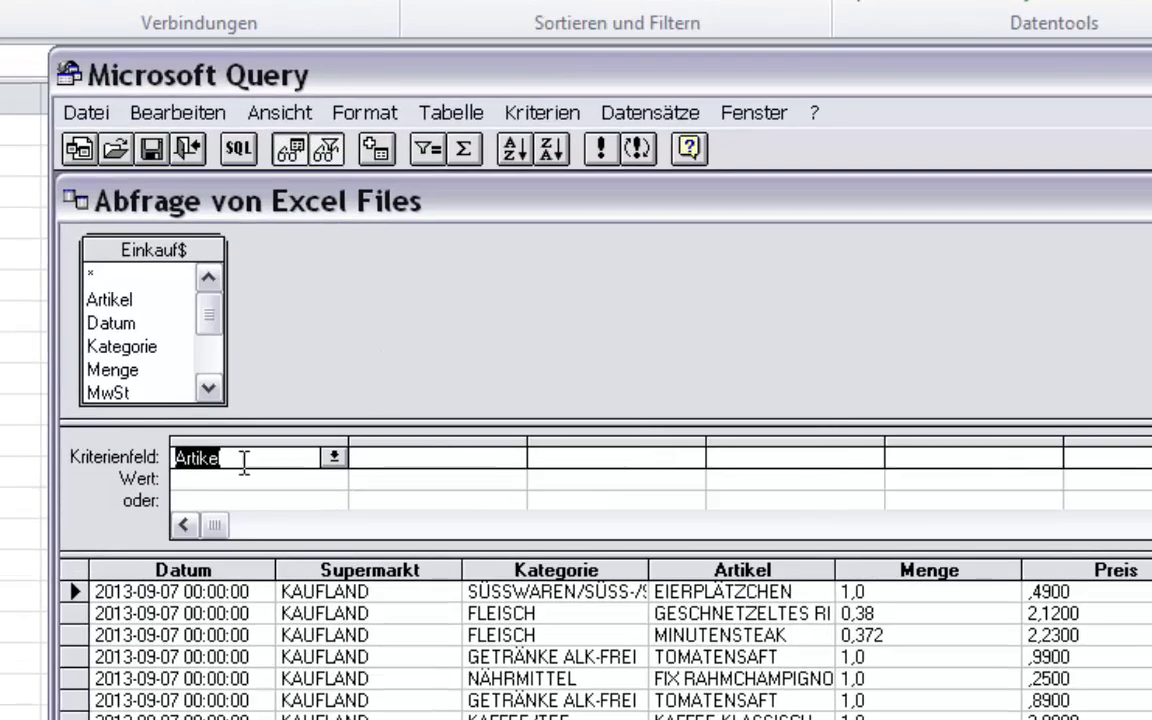
pyautogui.click(192, 481)
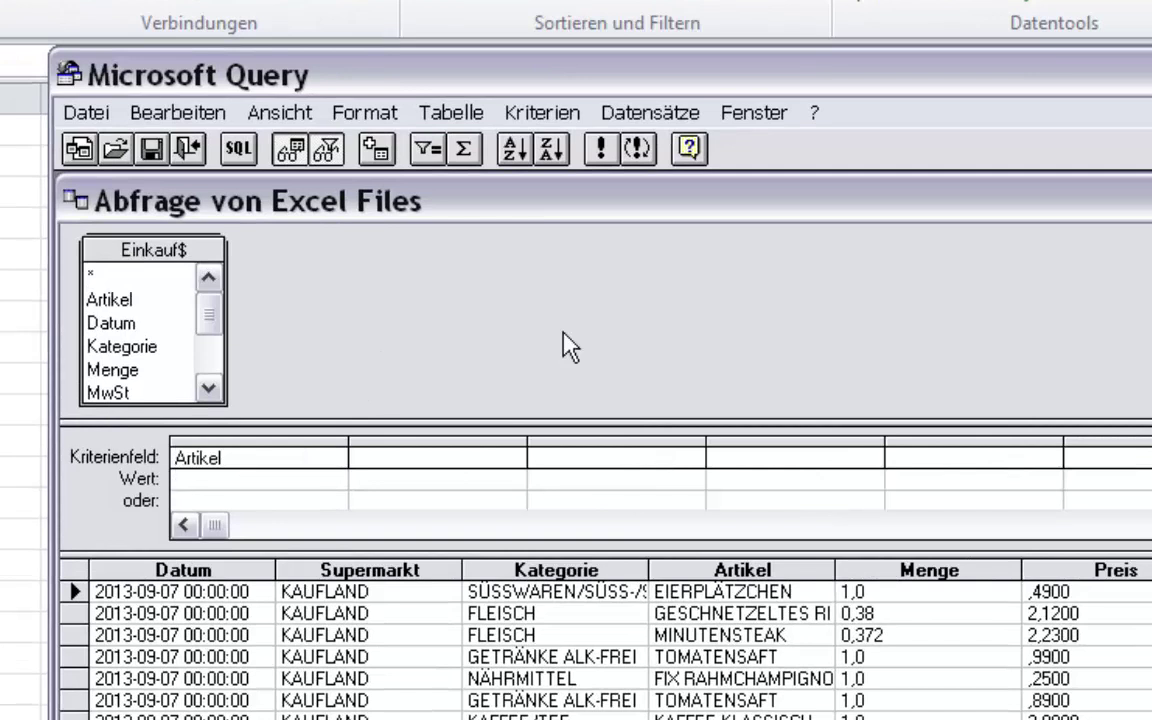
# Enter wie %+[]+% as the Artikel criterion value
pyautogui.write('wie ')
pyautogui.write('%')
pyautogui.write('+[')
pyautogui.write(']')
pyautogui.write('+%')
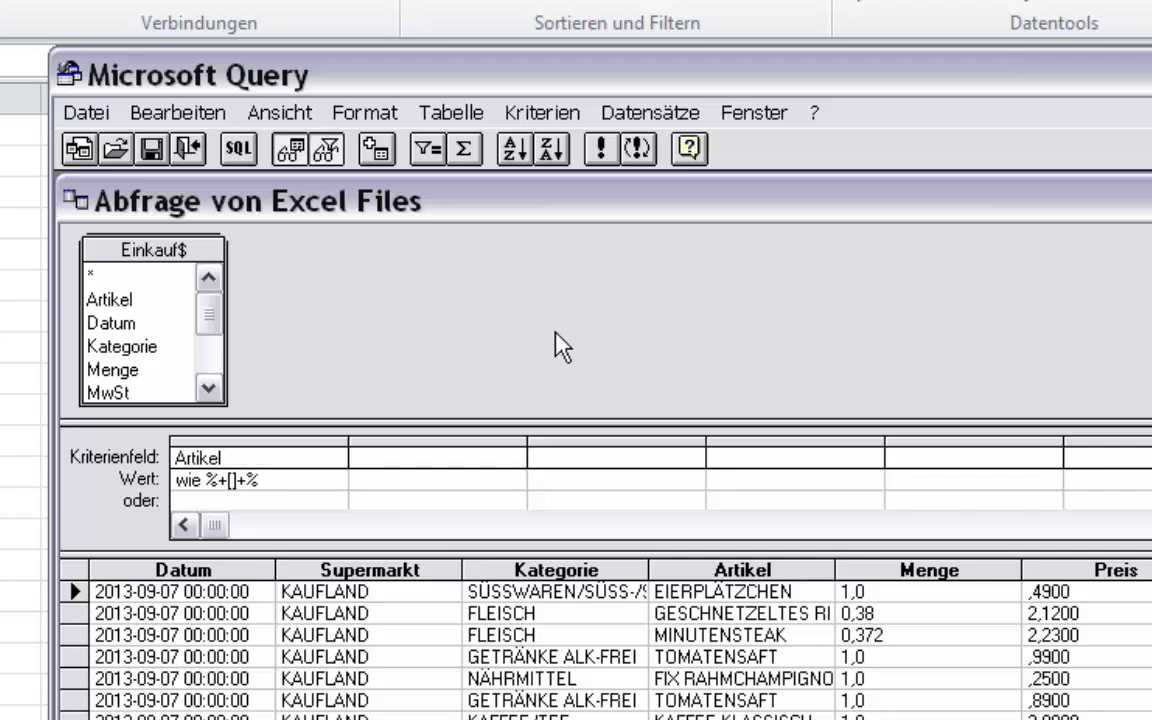
pyautogui.click(240, 480)
# Run the query with parameter value brot, then return the data to Excel
pyautogui.click(600, 152)
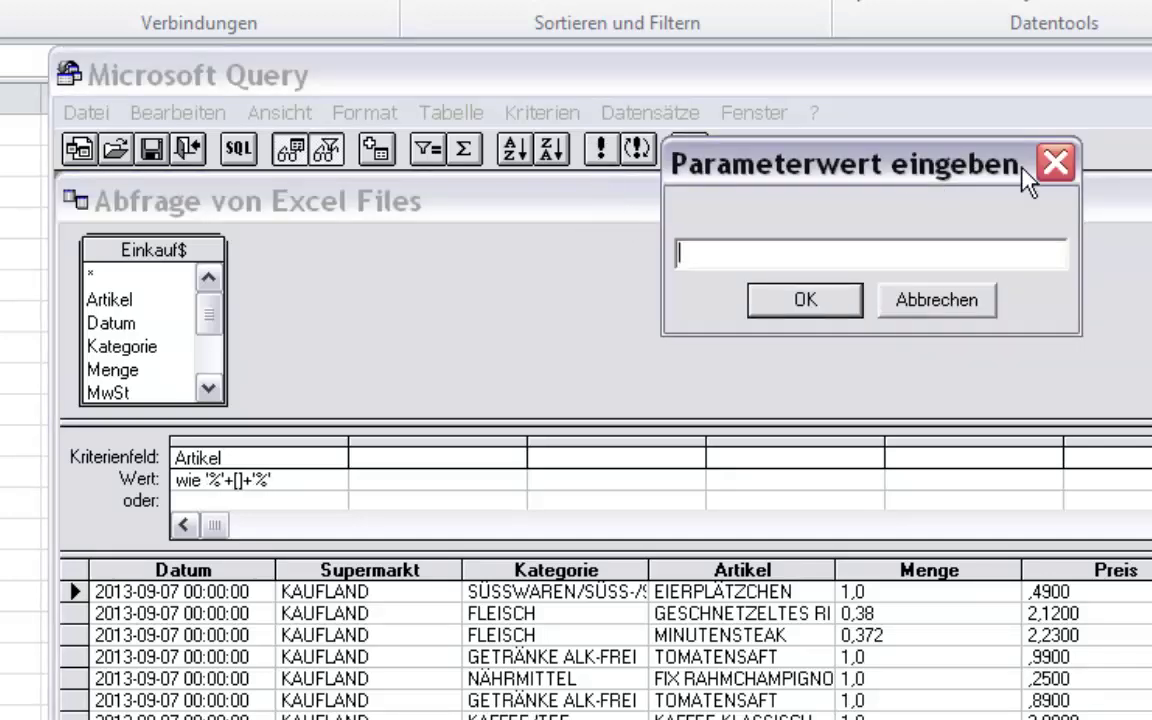
pyautogui.write('brot')
pyautogui.press('Return')
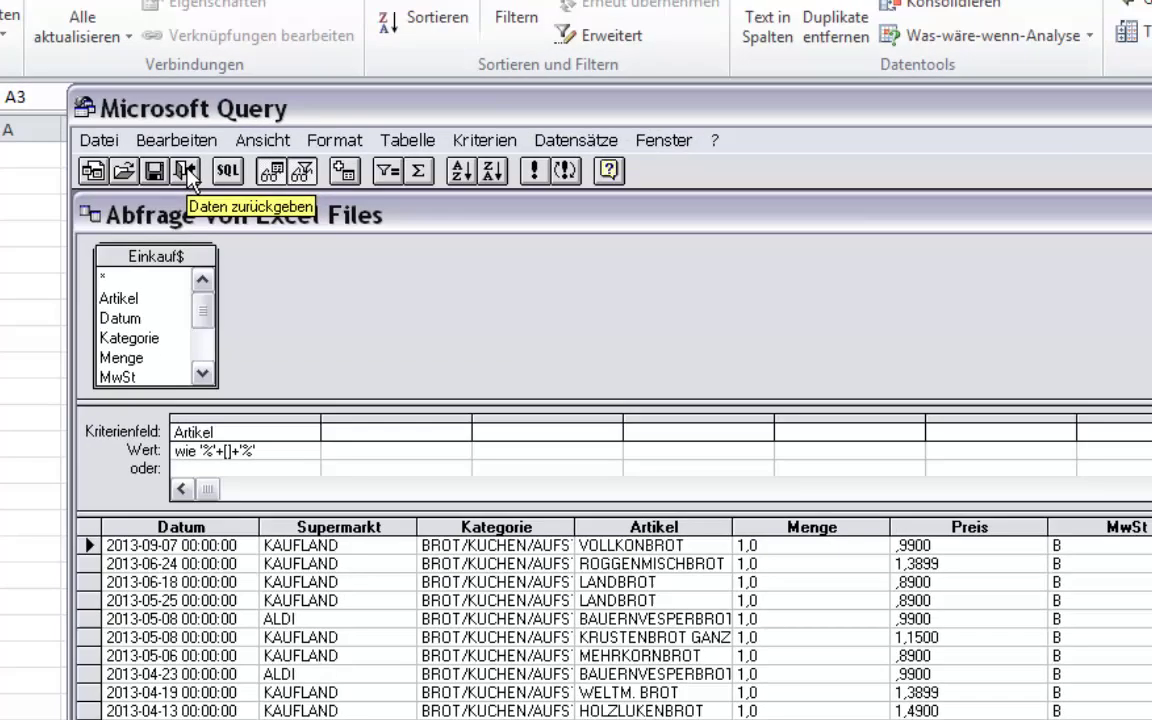
pyautogui.click(189, 150)
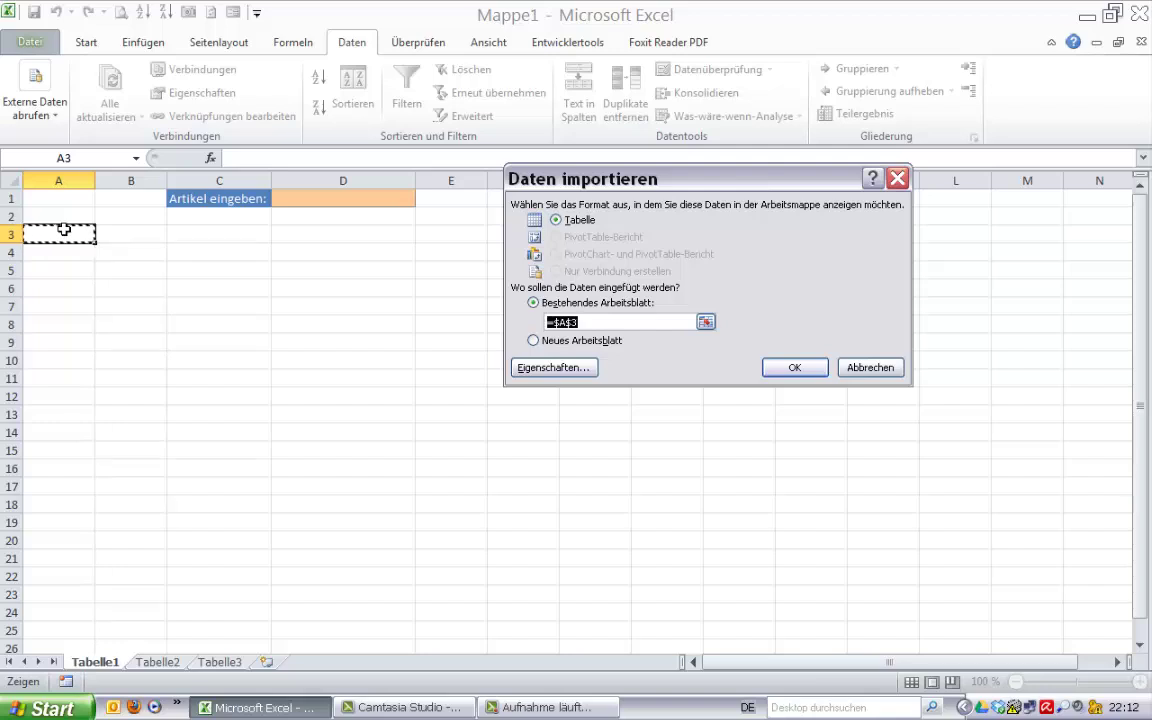
# Open the Parameter dialog via Eigenschaften and the Definition tab of the connection
pyautogui.click(553, 368)
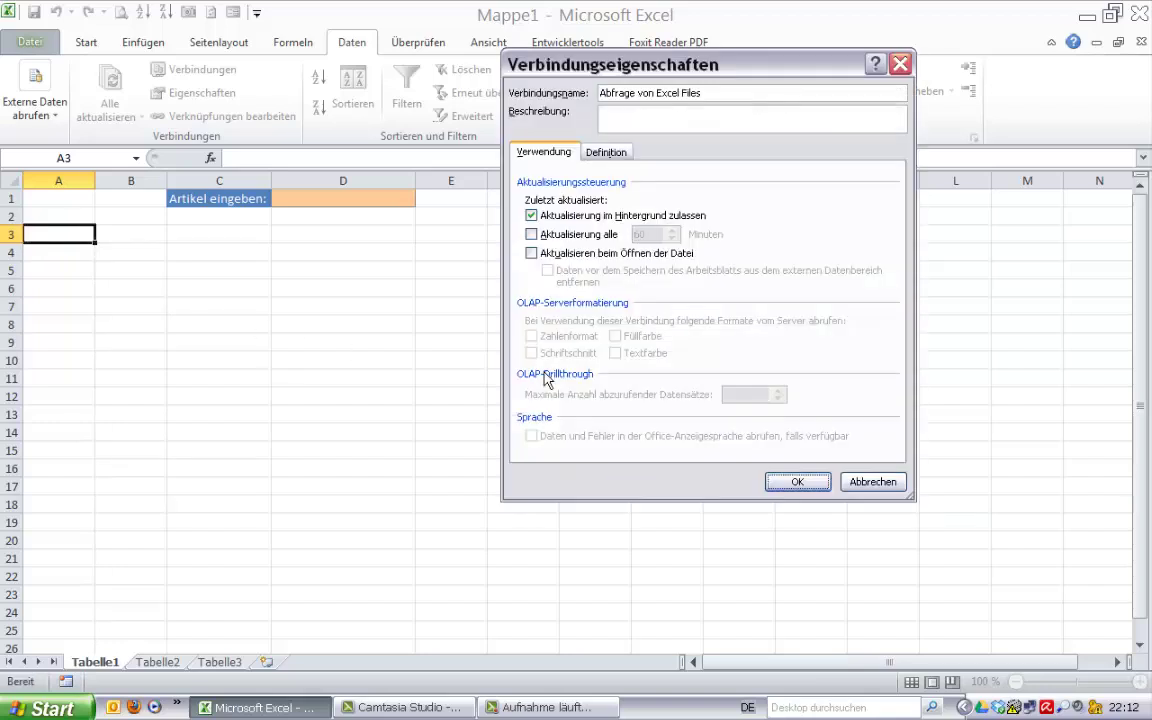
pyautogui.click(607, 152)
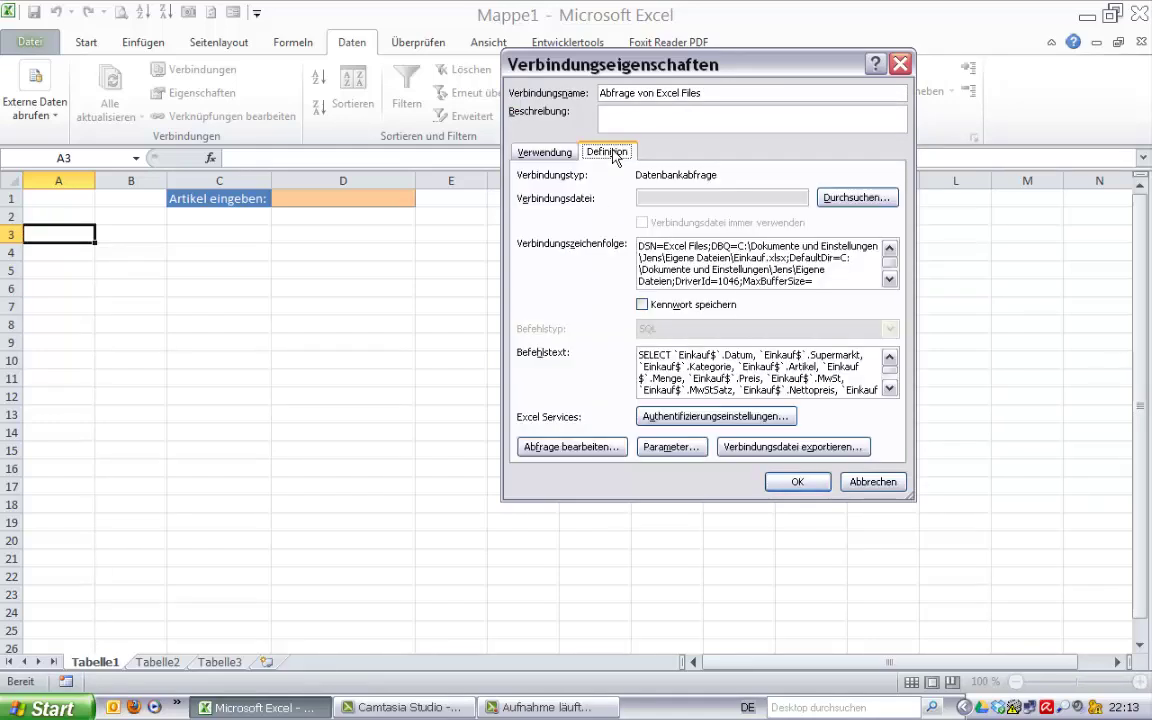
pyautogui.click(678, 450)
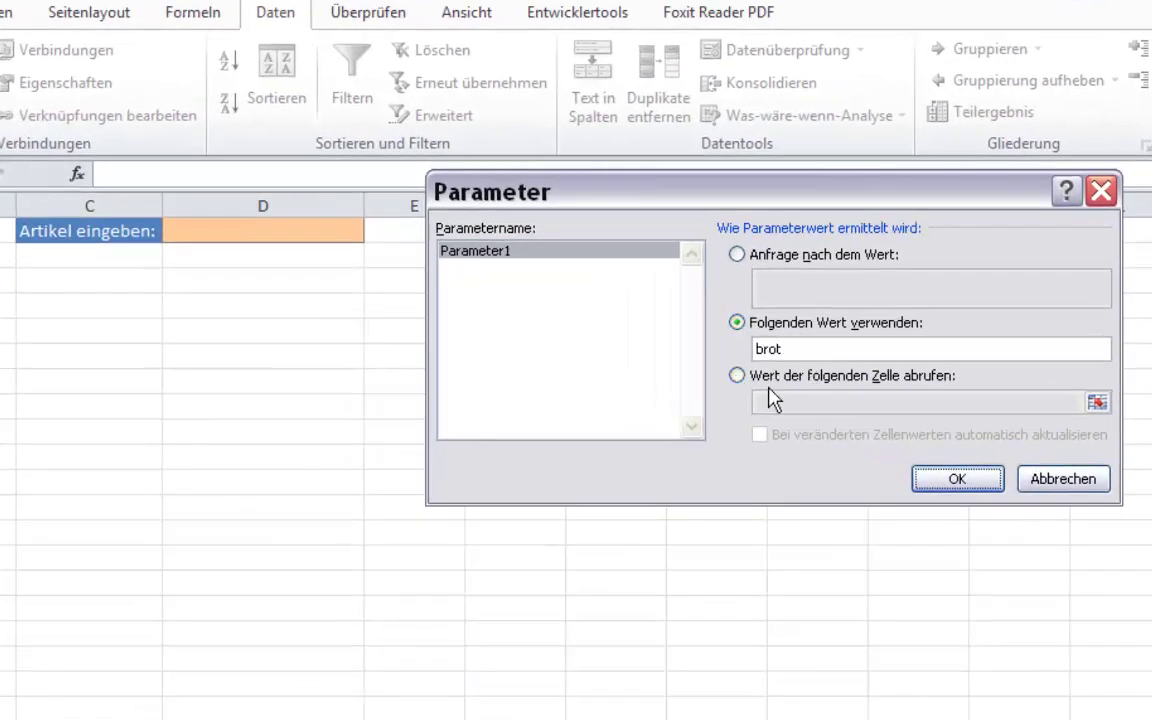
# Link Parameter1 to cell D1 with auto-refresh on change and import the table at A3
pyautogui.click(737, 377)
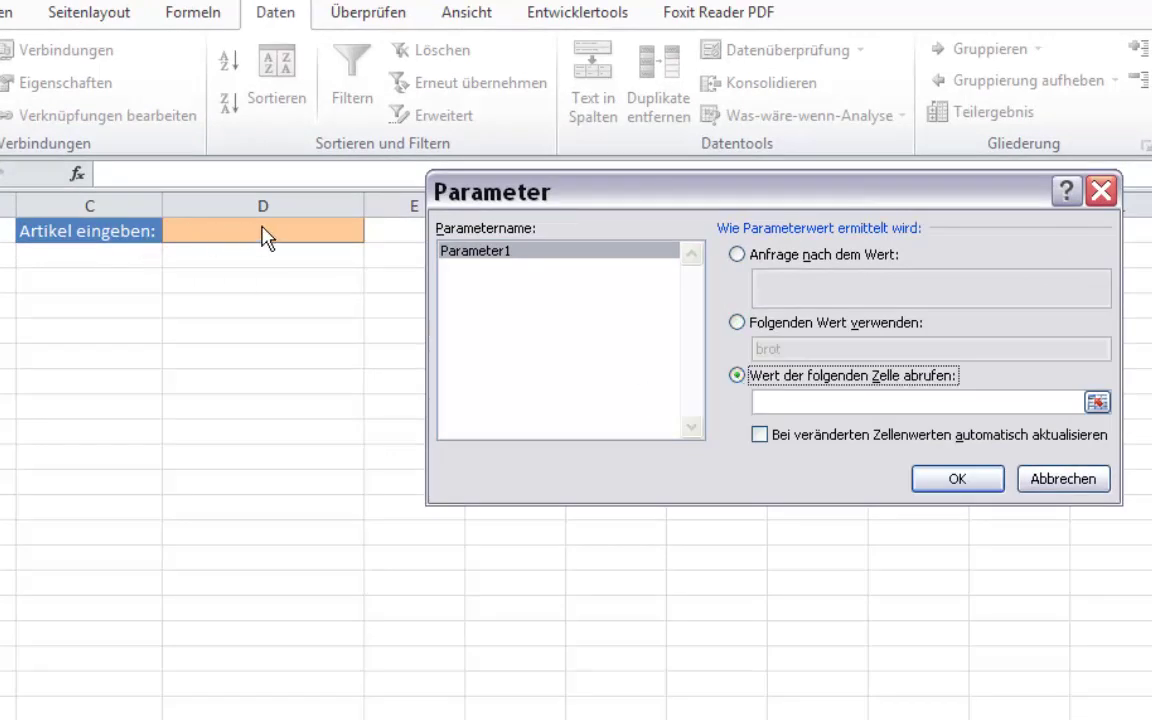
pyautogui.click(503, 362)
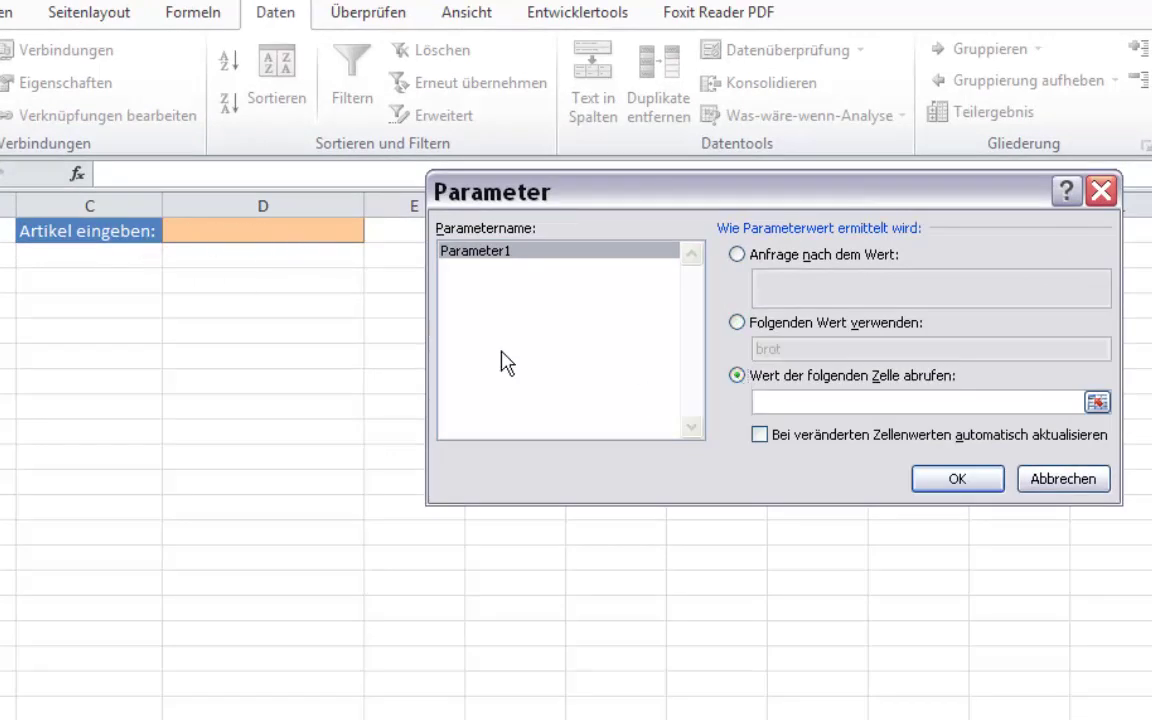
pyautogui.click(276, 234)
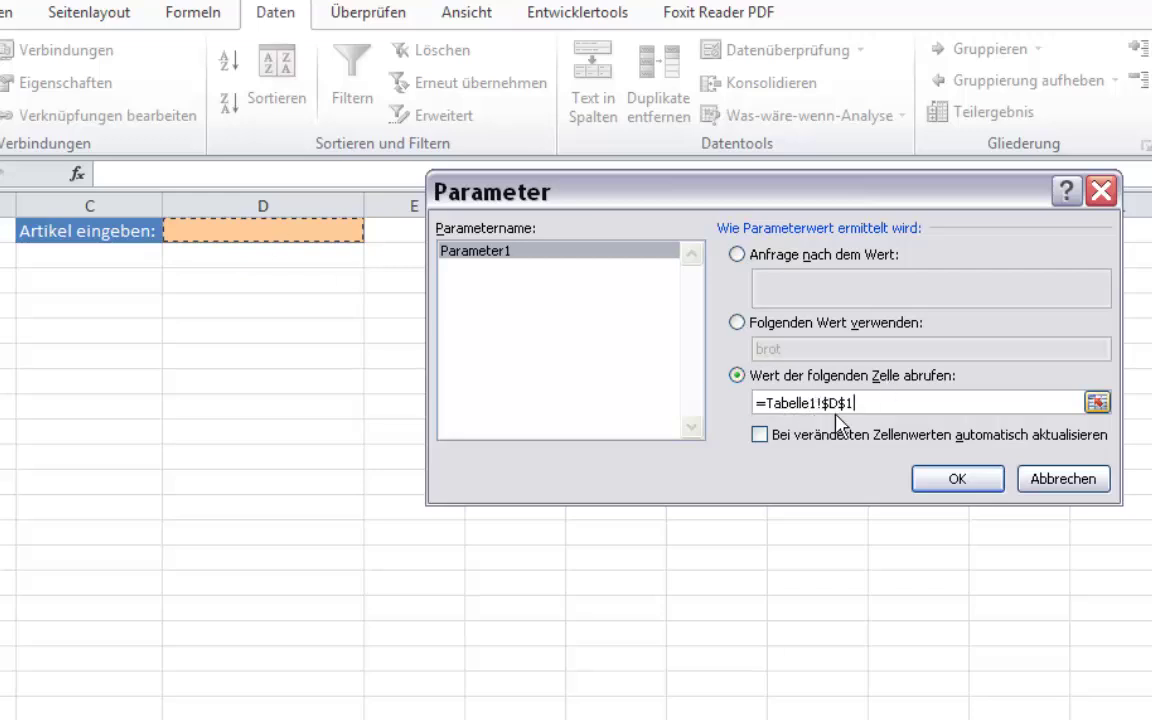
pyautogui.click(760, 436)
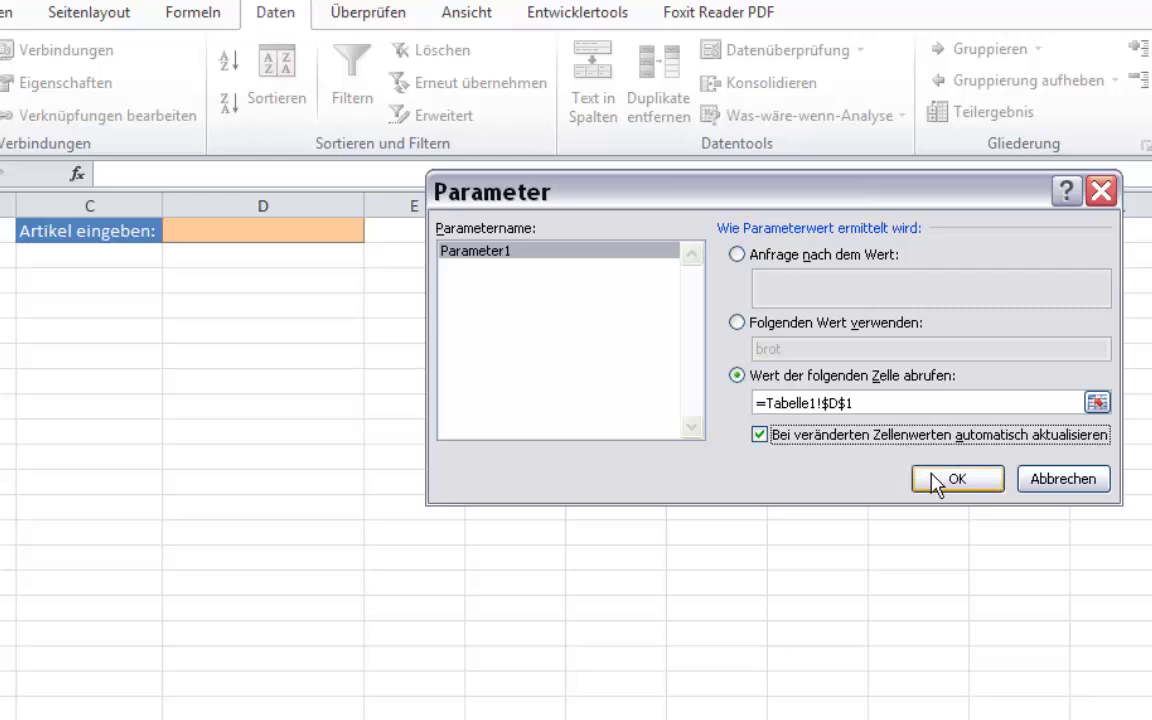
pyautogui.click(936, 481)
pyautogui.click(918, 627)
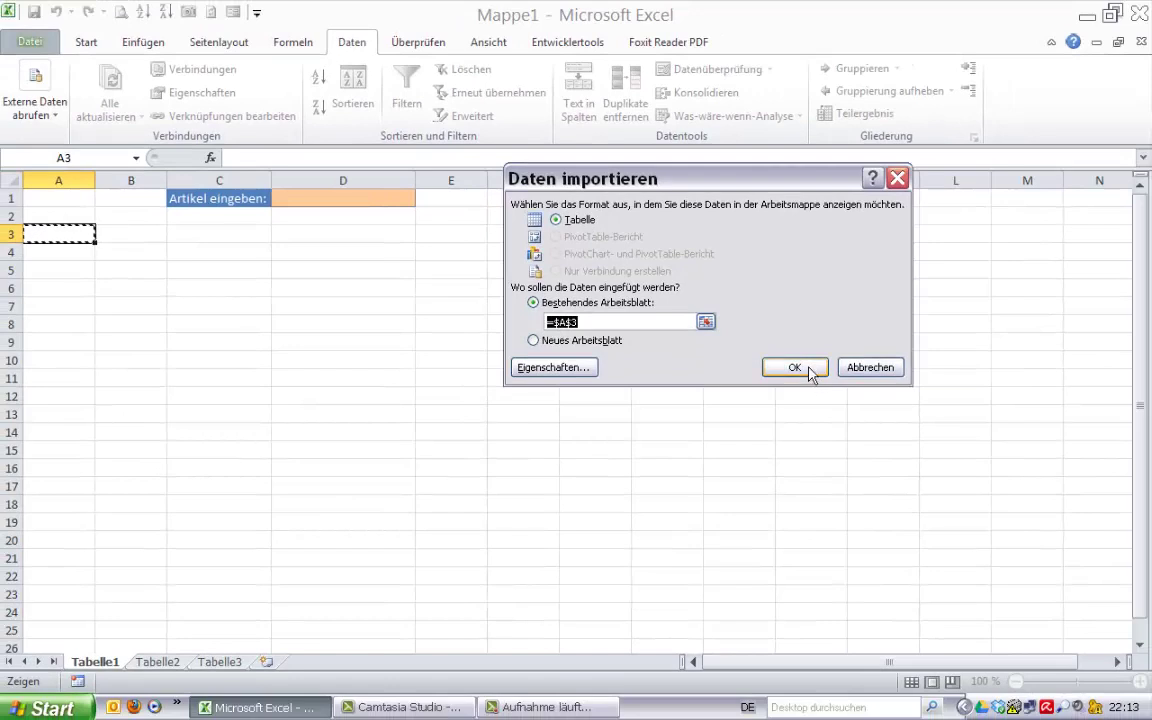
pyautogui.click(795, 368)
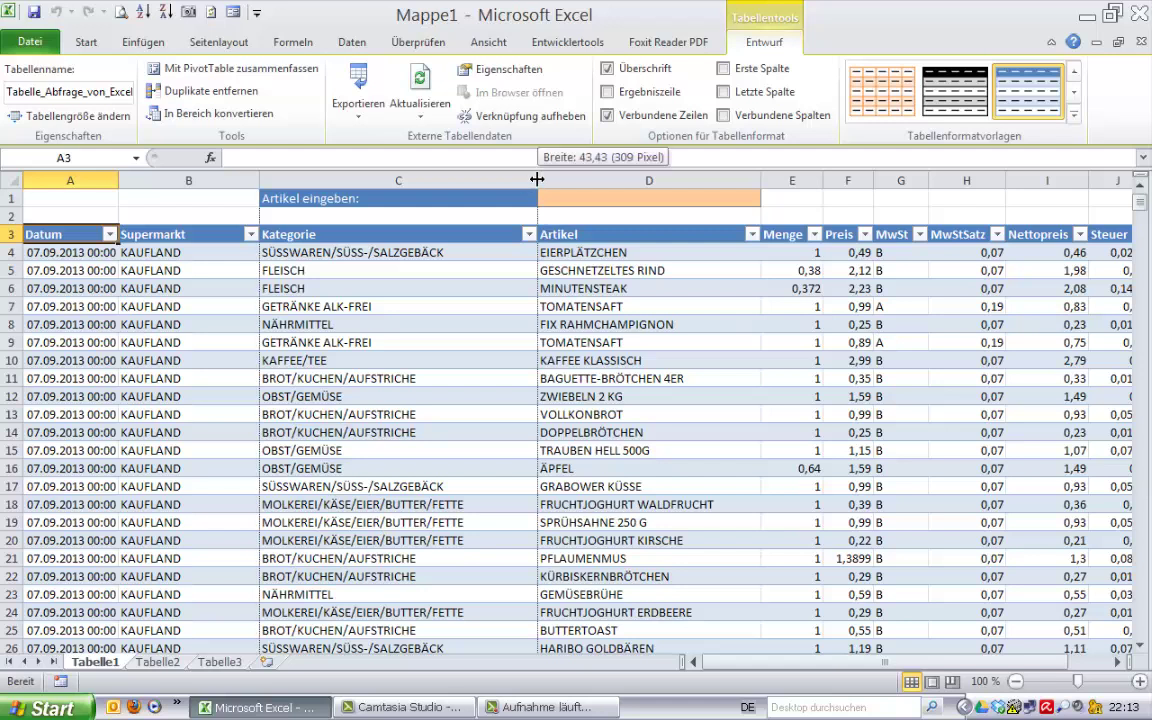
# Fit the Kategorie column and format the Datum column as short dates
pyautogui.doubleClick(537, 179)
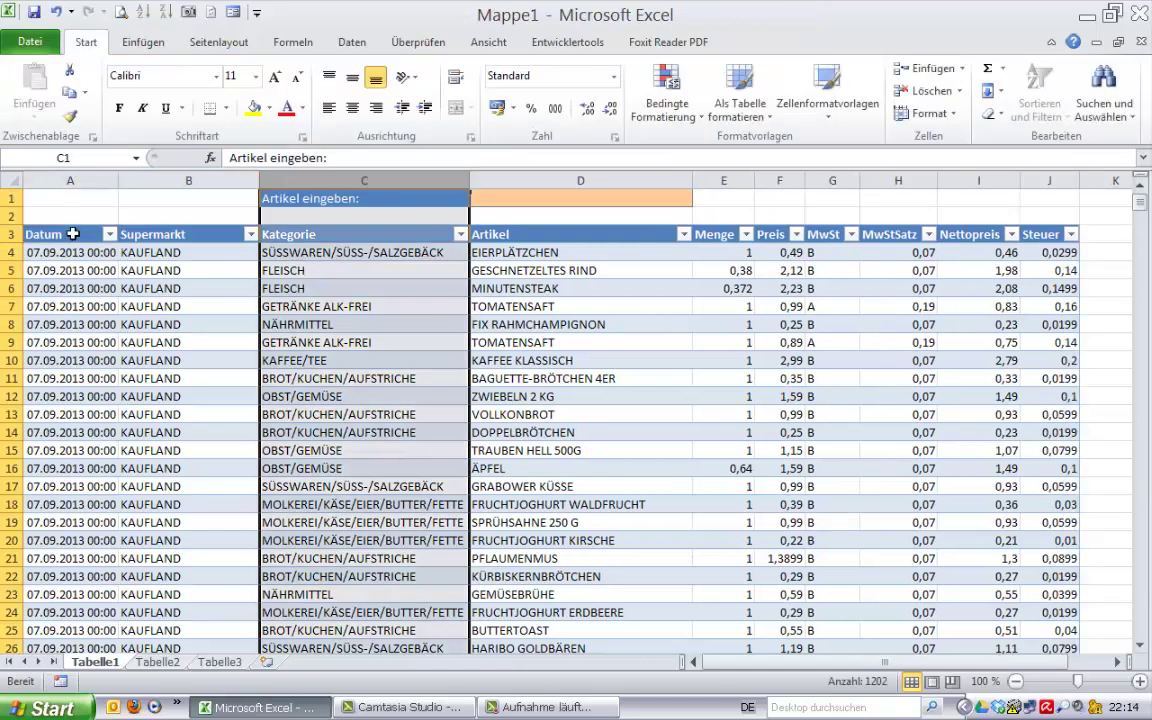
pyautogui.click(66, 226)
pyautogui.click(66, 226)
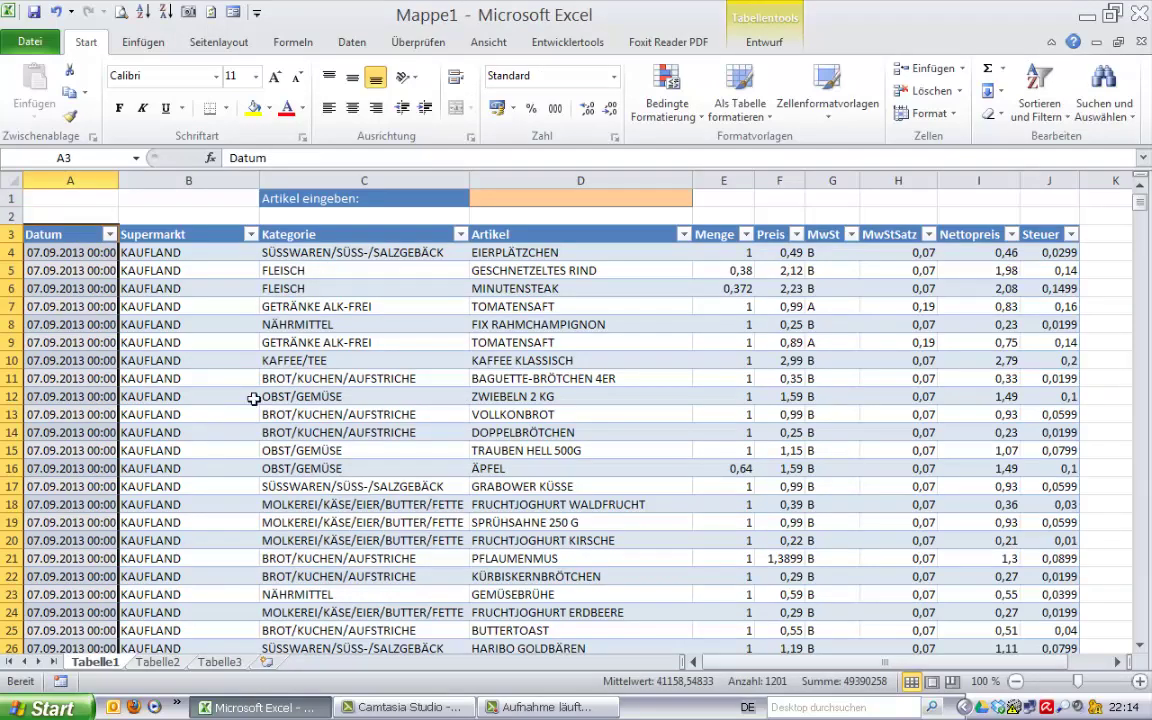
pyautogui.click(613, 77)
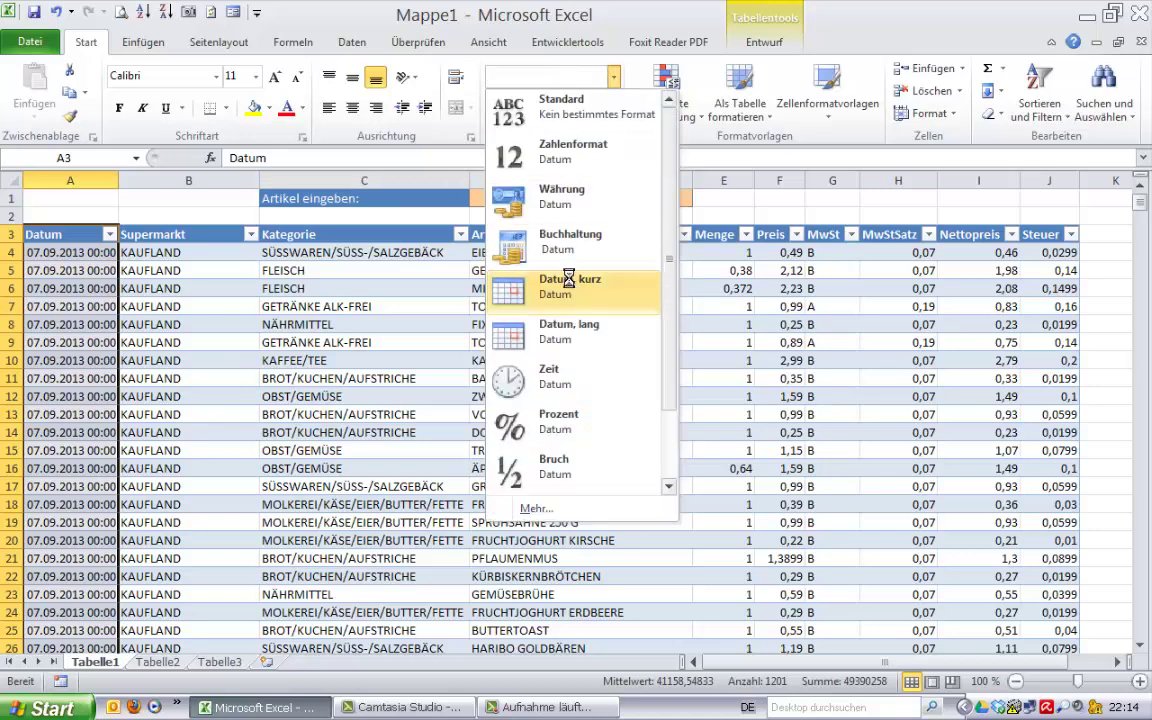
pyautogui.click(560, 285)
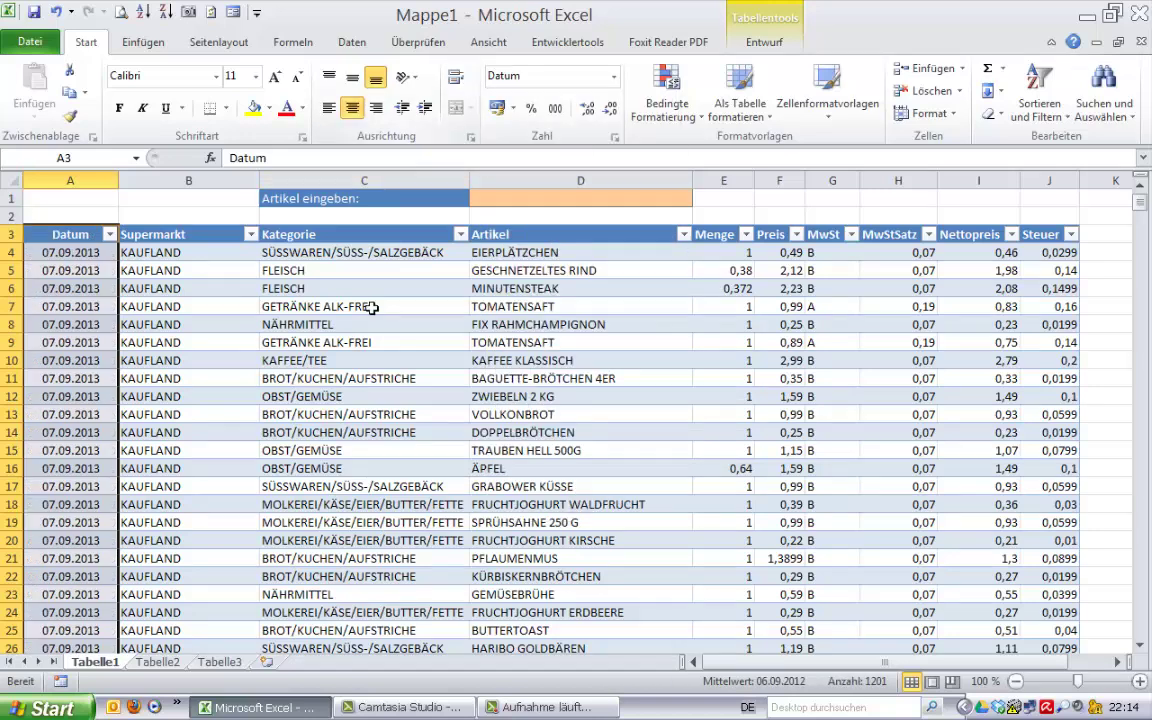
# Apply the euro Buchhaltung format to the Preis, Nettopreis and Steuer columns
pyautogui.click(782, 223)
pyautogui.click(497, 107)
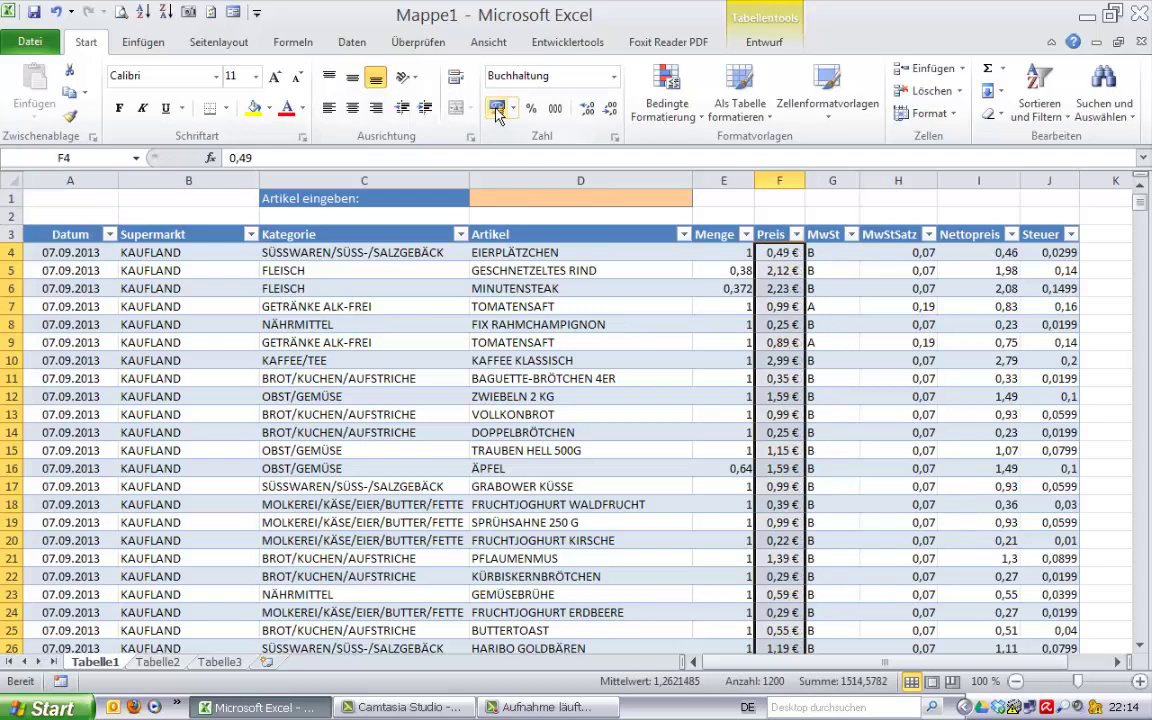
pyautogui.click(960, 223)
pyautogui.click(960, 223)
pyautogui.moveTo(1019, 223); pyautogui.dragTo(1040, 225)
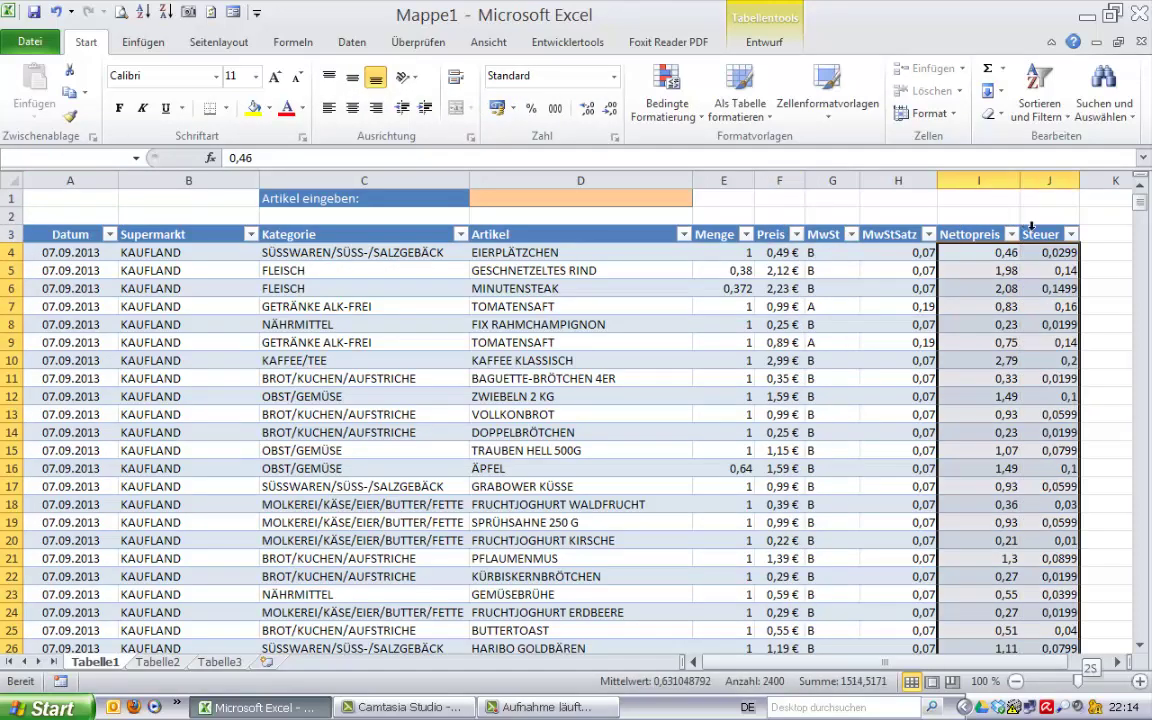
pyautogui.click(497, 107)
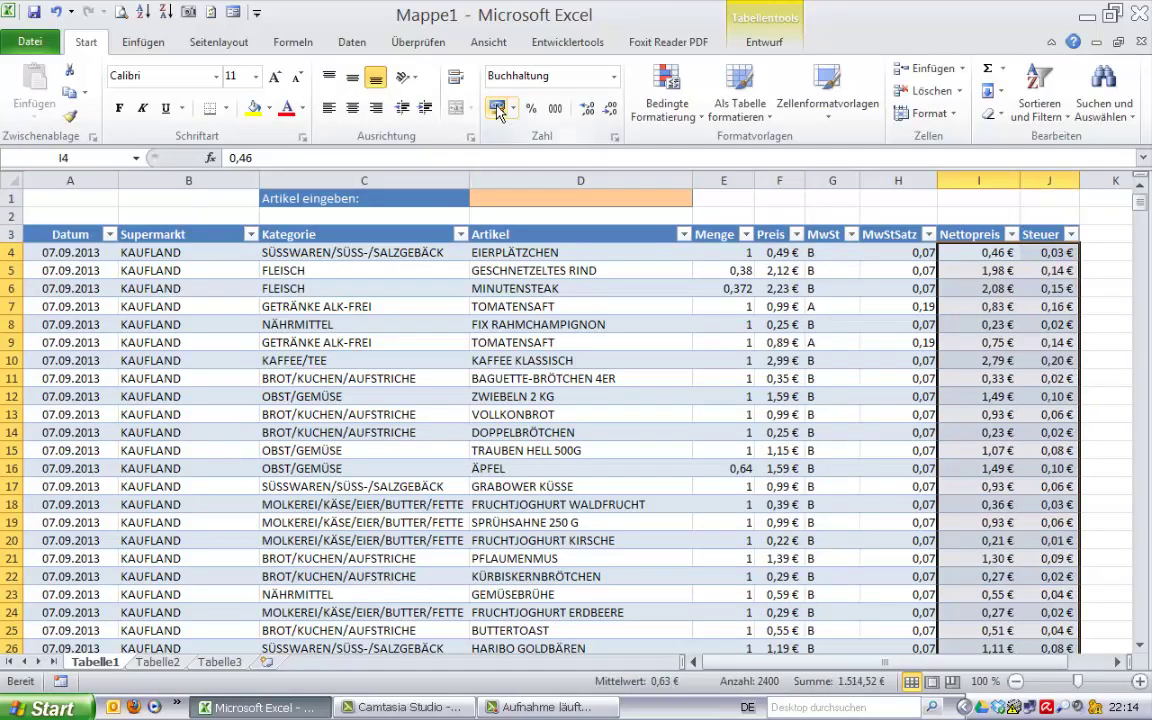
pyautogui.click(445, 324)
pyautogui.click(512, 198)
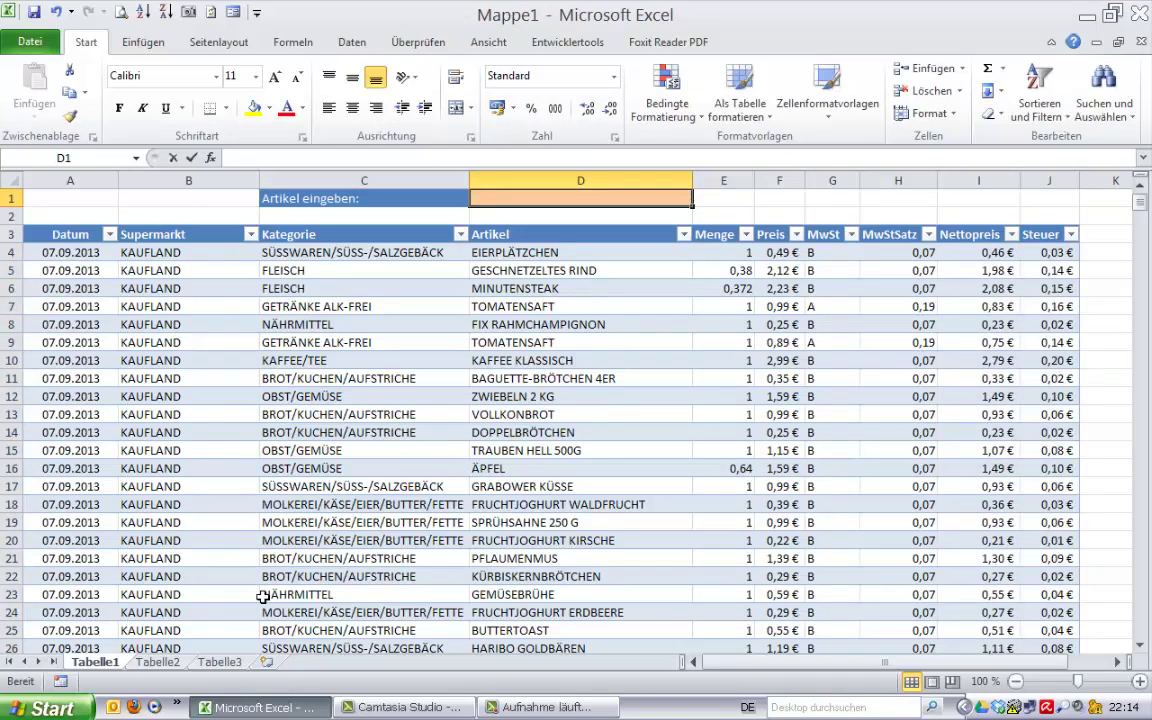
# Enter brot in D1, then change it to landbrot to list the five LANDBROT purchases
pyautogui.write('brot')
pyautogui.press('Return')
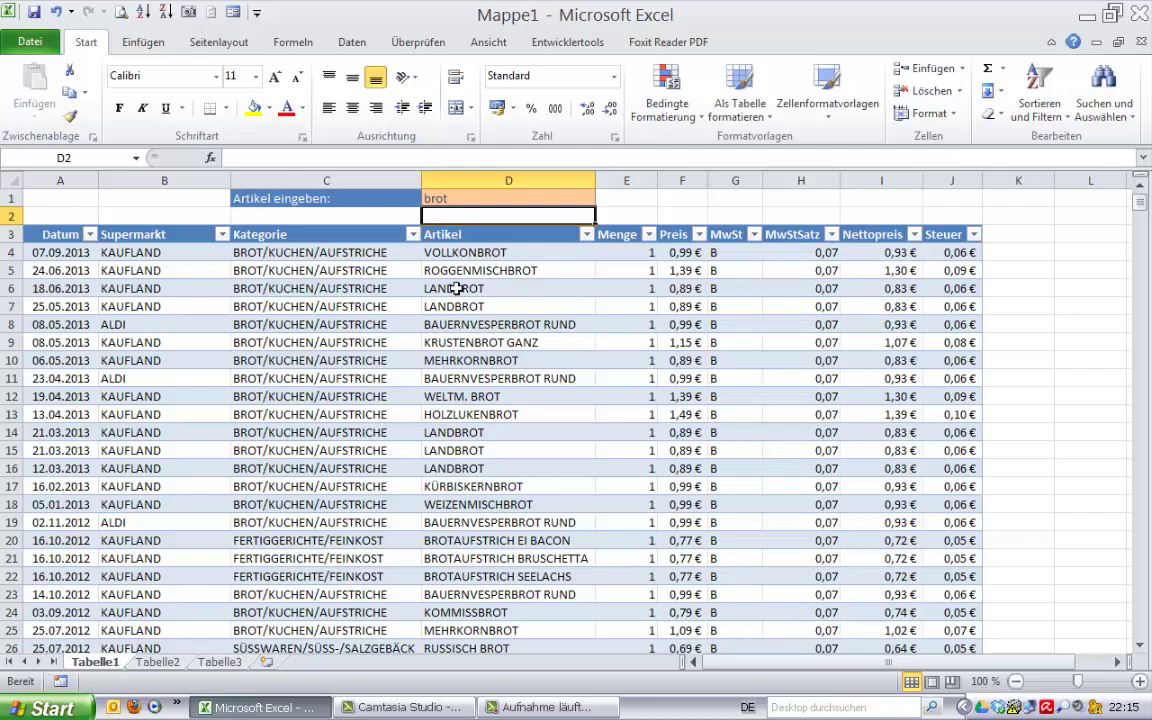
pyautogui.click(424, 199)
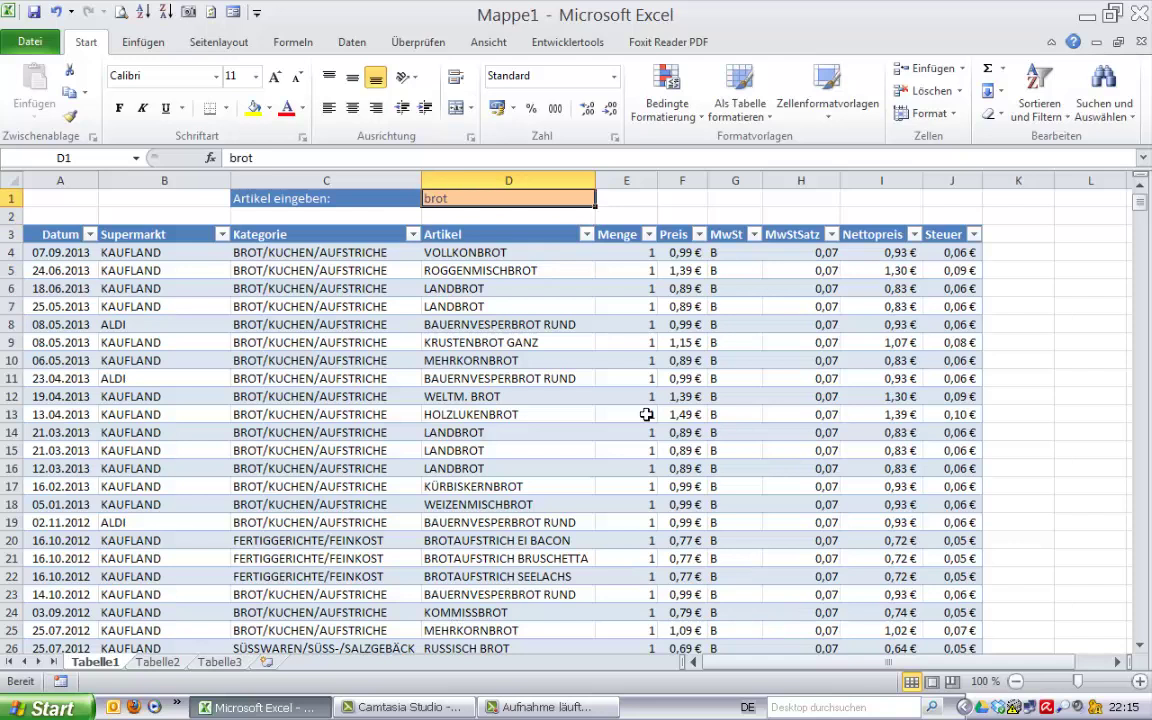
pyautogui.press('BackSpace')
pyautogui.write('land')
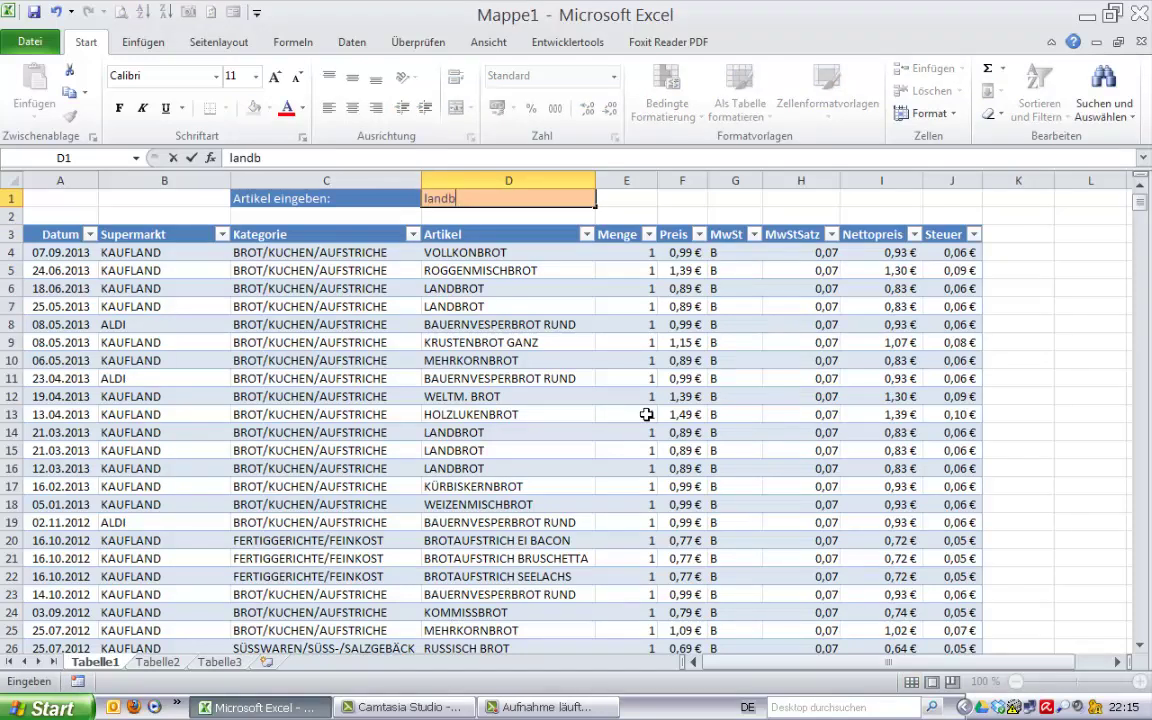
pyautogui.write('ot')
pyautogui.press('Return')
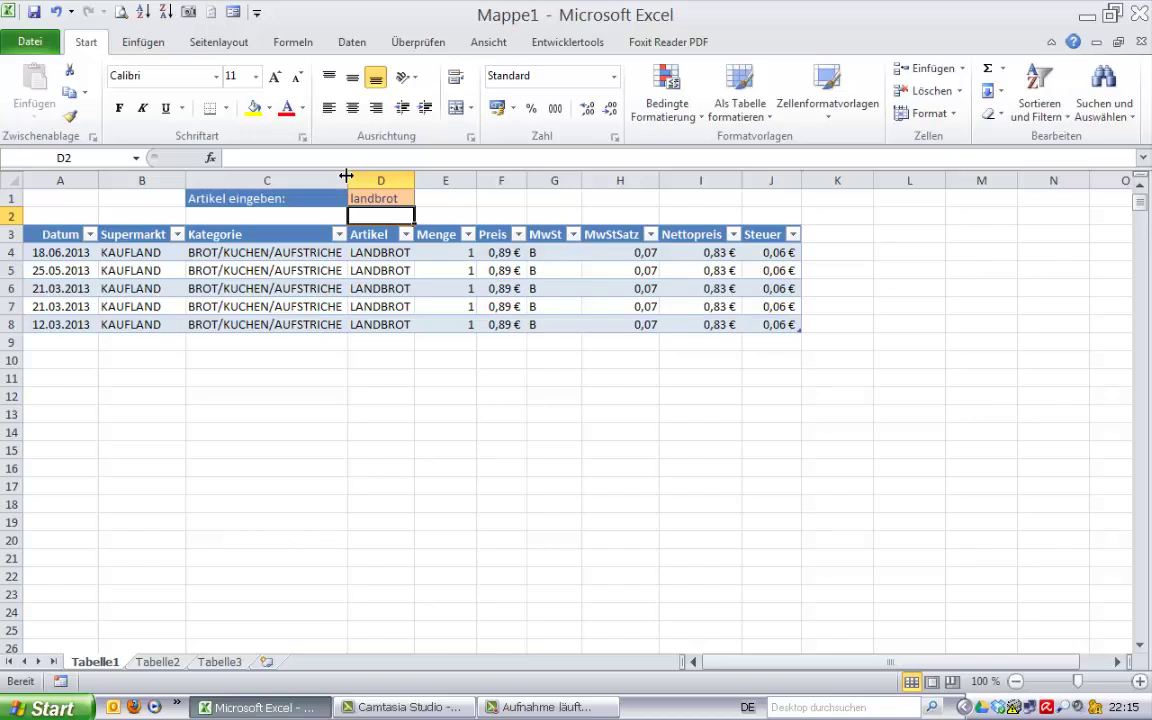
# Set the data range to keep column widths and insert whole rows for new data; widen Kategorie
pyautogui.click(360, 46)
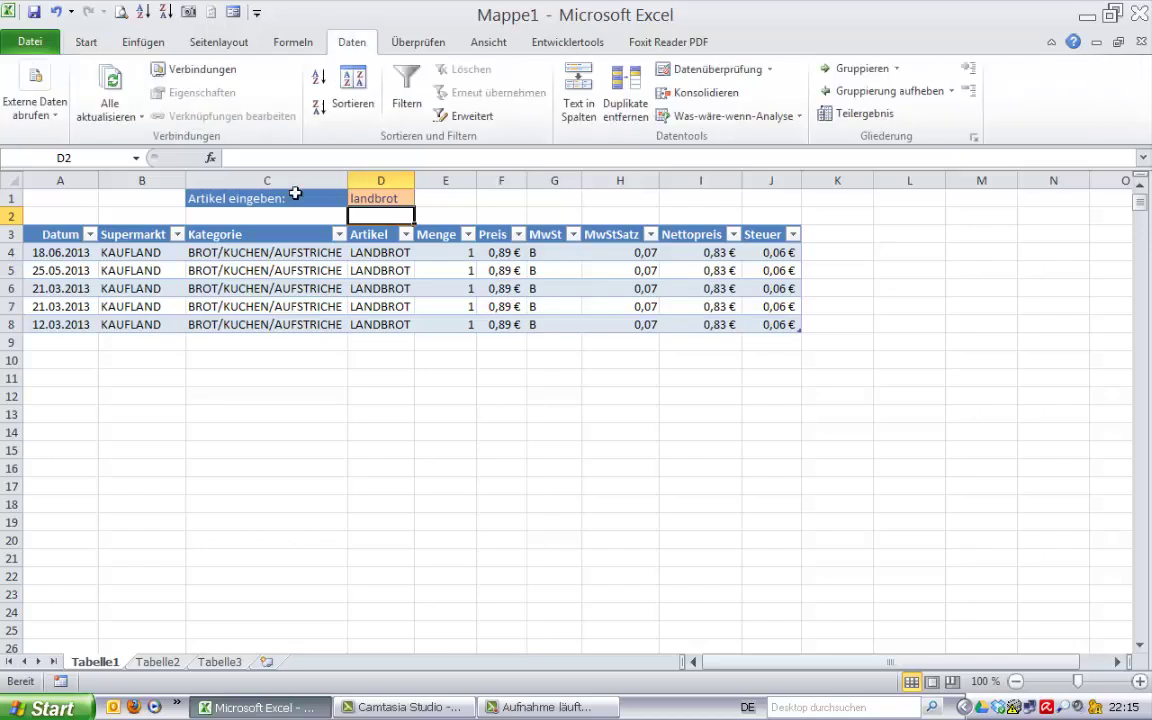
pyautogui.click(282, 268)
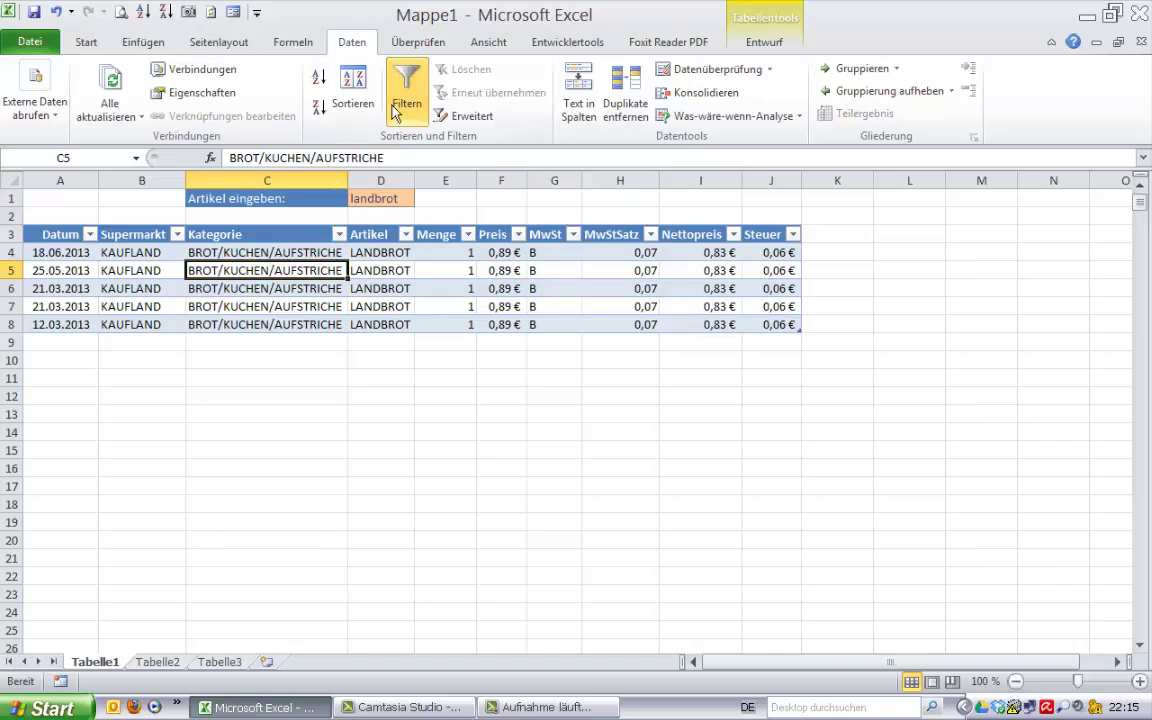
pyautogui.click(203, 93)
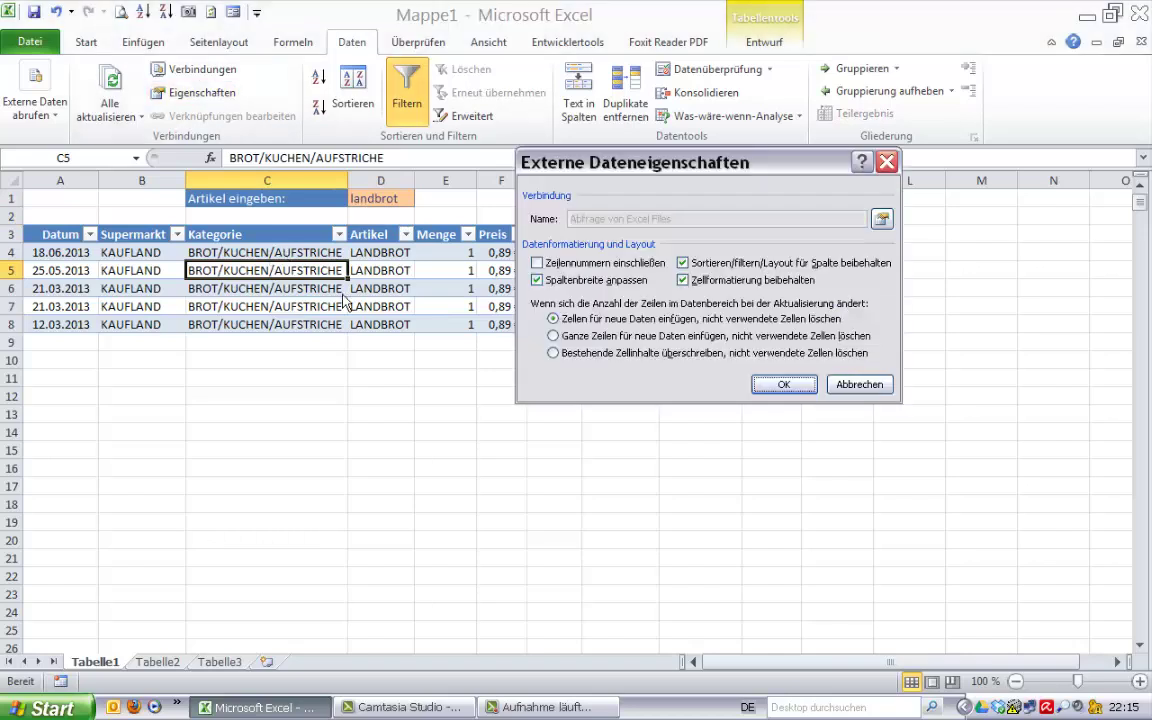
pyautogui.click(538, 282)
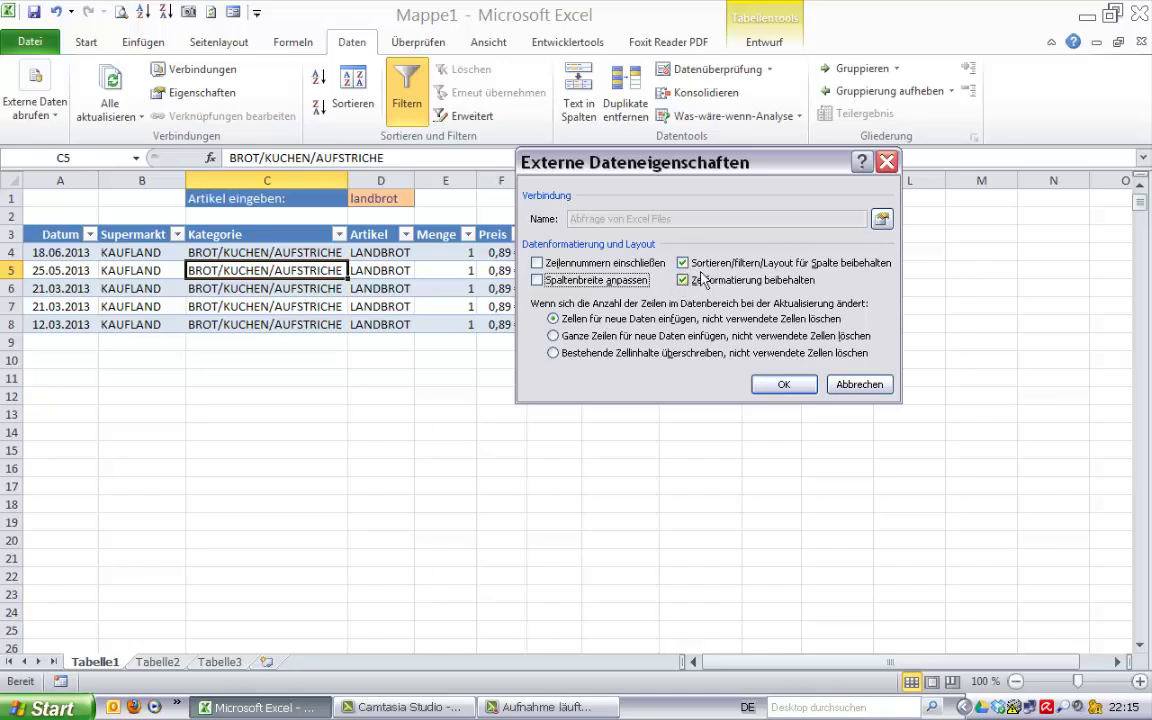
pyautogui.click(553, 336)
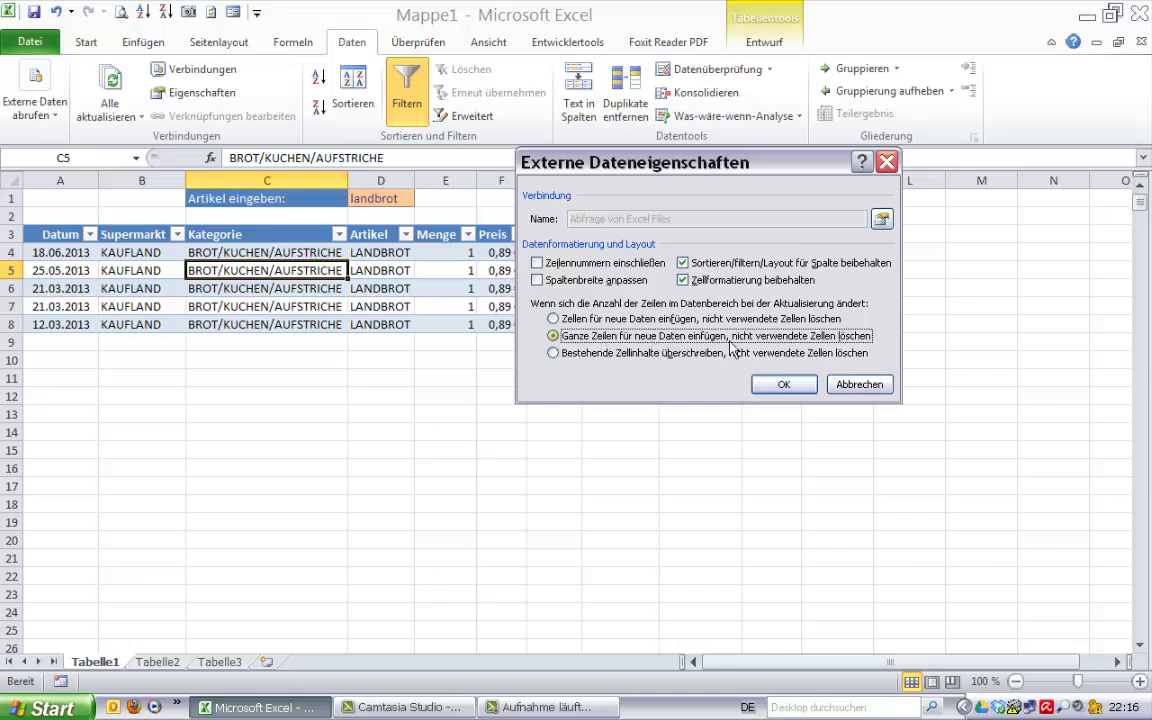
pyautogui.click(775, 384)
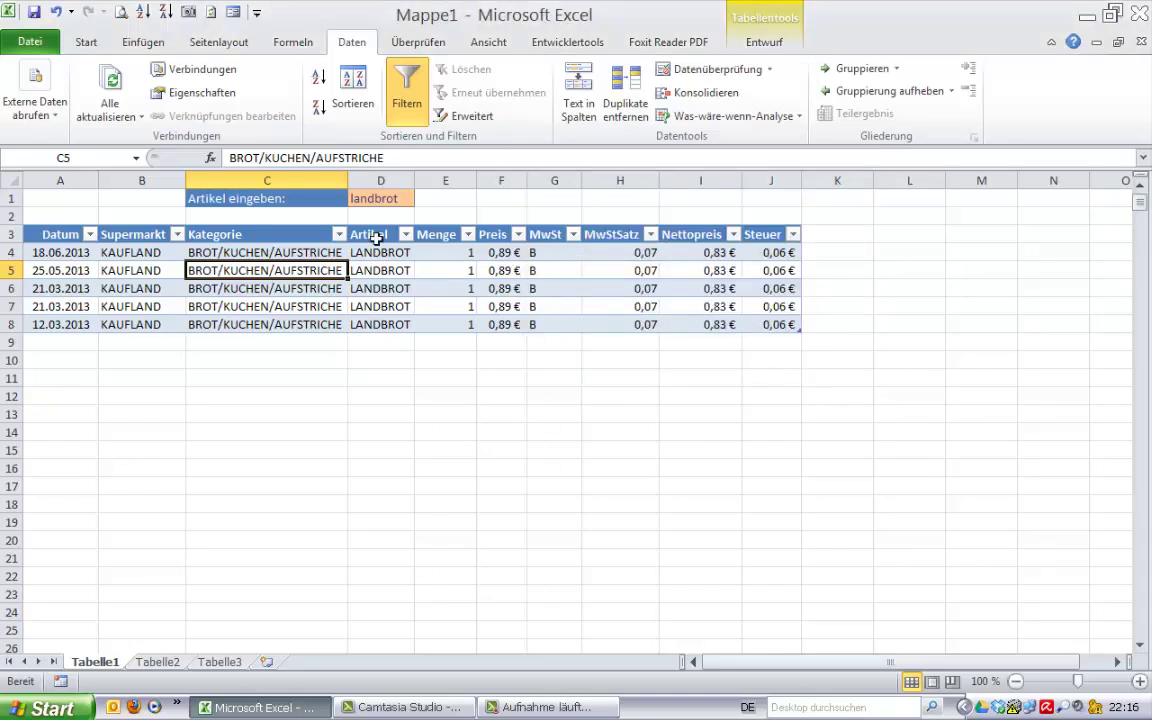
pyautogui.moveTo(346, 177); pyautogui.dragTo(397, 177)
# Widen the Artikel column and set D1 to gurken, listing the nine cucumber purchases
pyautogui.click(404, 195)
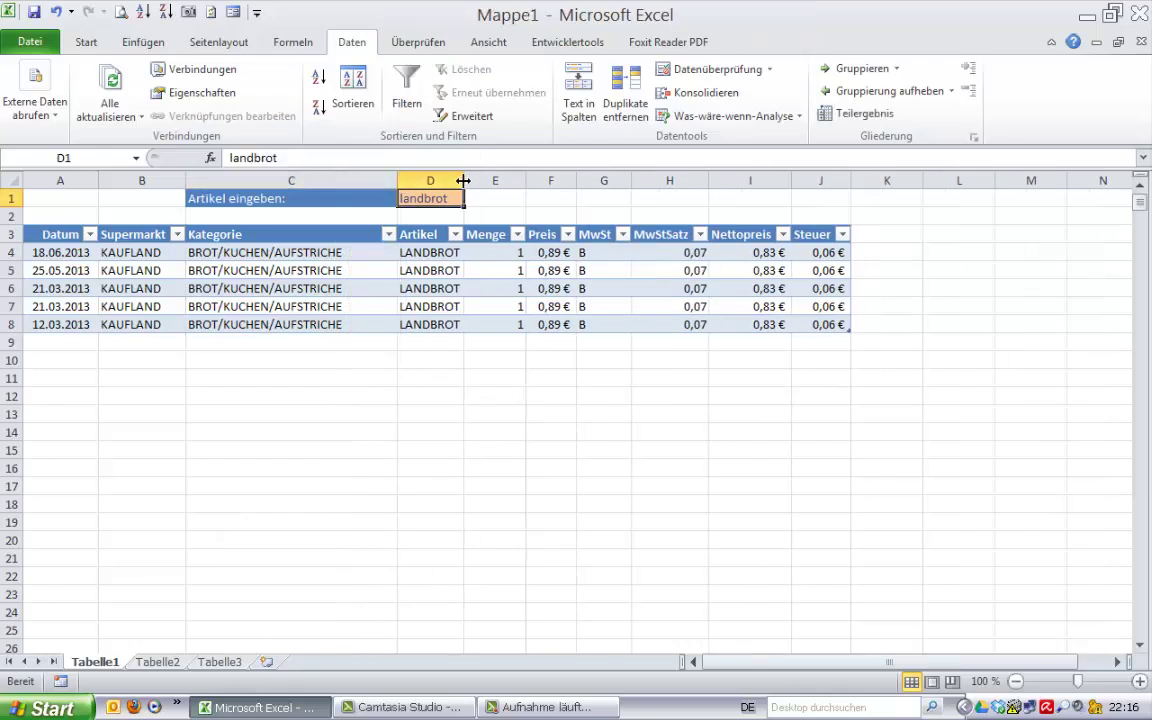
pyautogui.moveTo(462, 180); pyautogui.dragTo(527, 180)
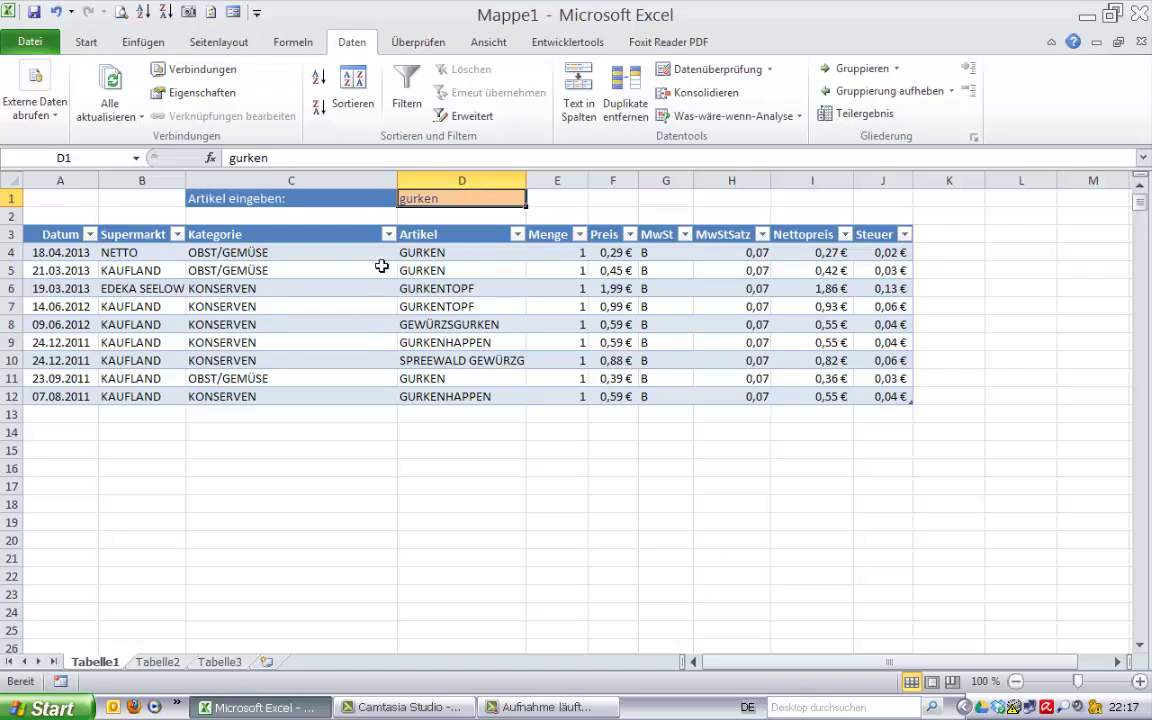
pyautogui.write('gurken')
pyautogui.click(343, 300)
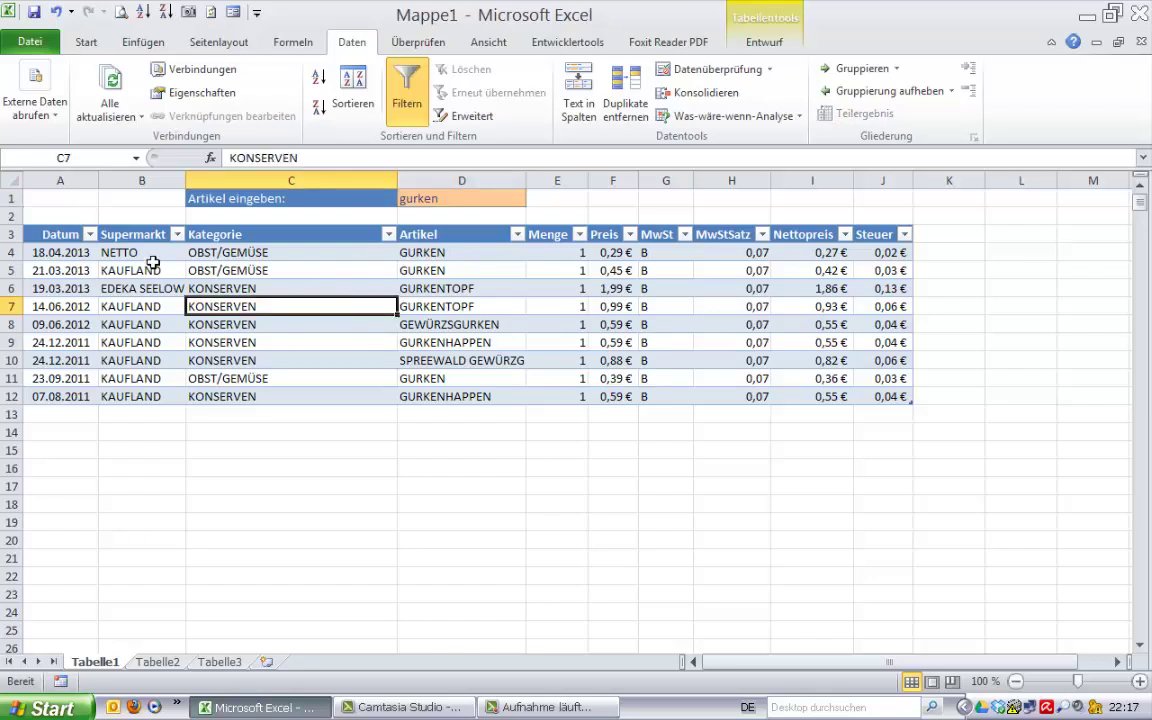